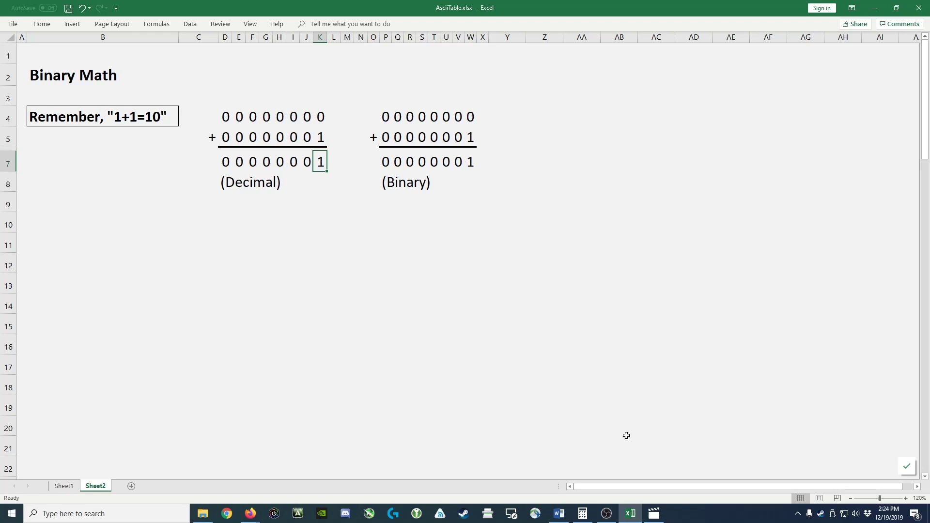
- Step through the decimal sum's last digits, tens digit and result row
key("Up")
key("Up")
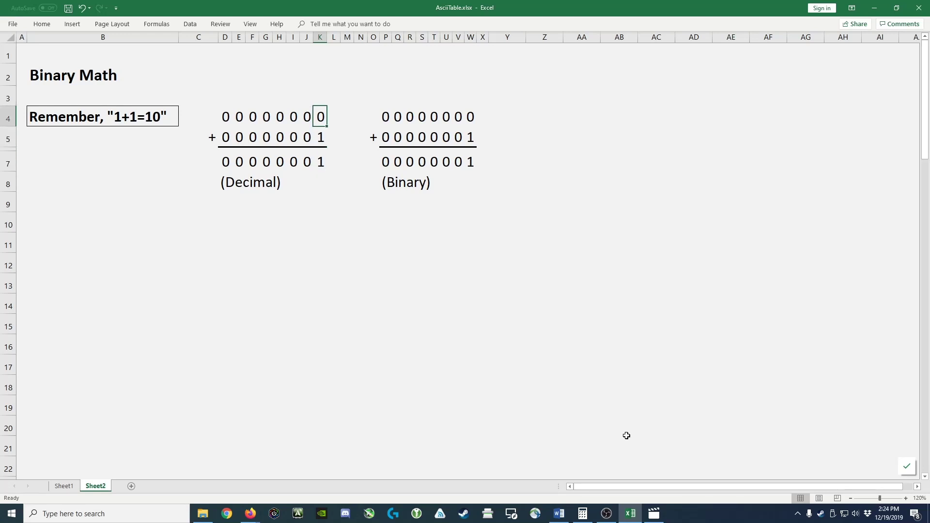
key("Down")
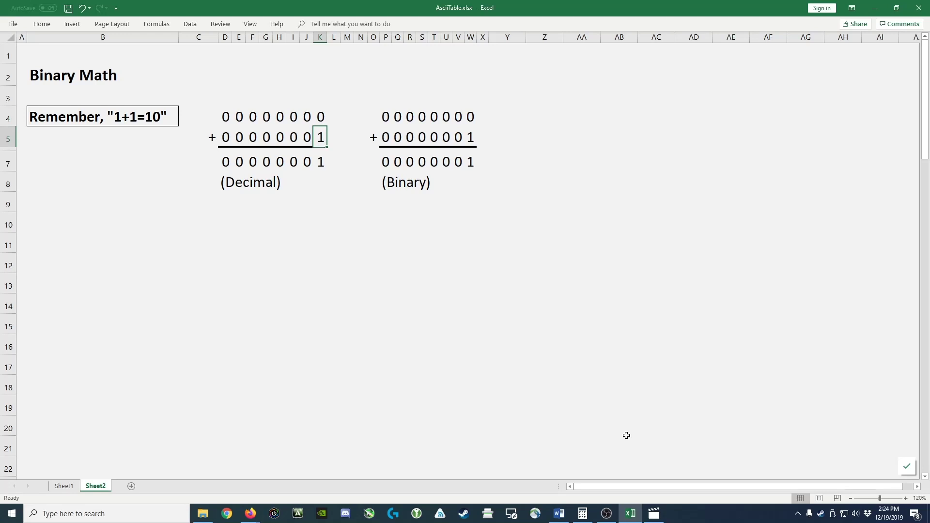
key("Down")
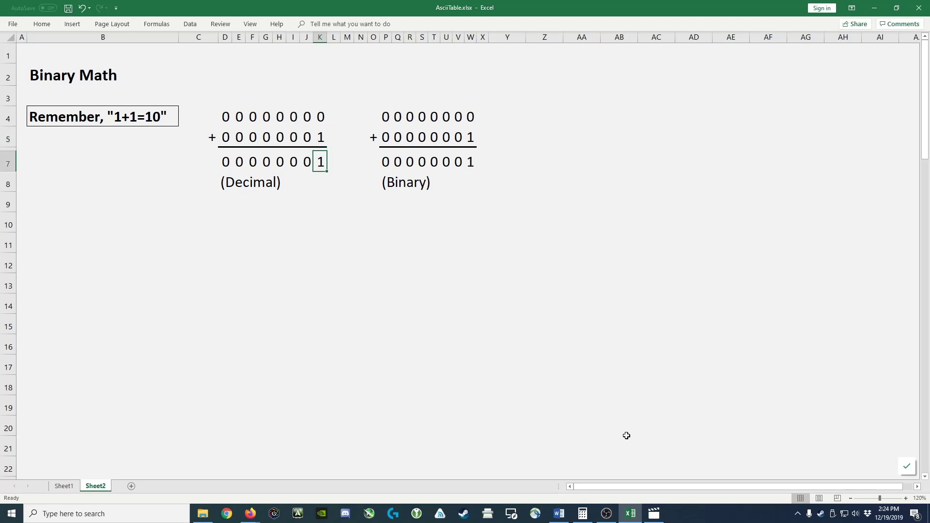
key("Up")
key("Up")
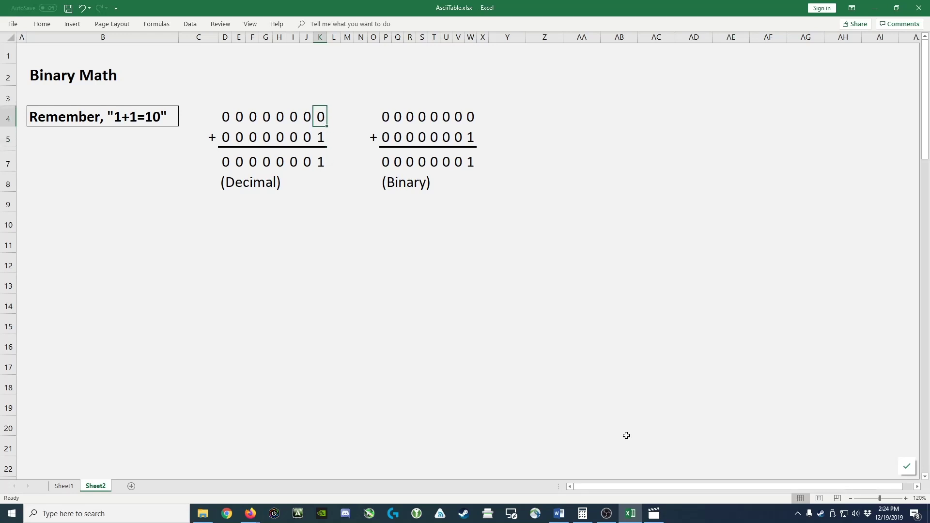
key("Down")
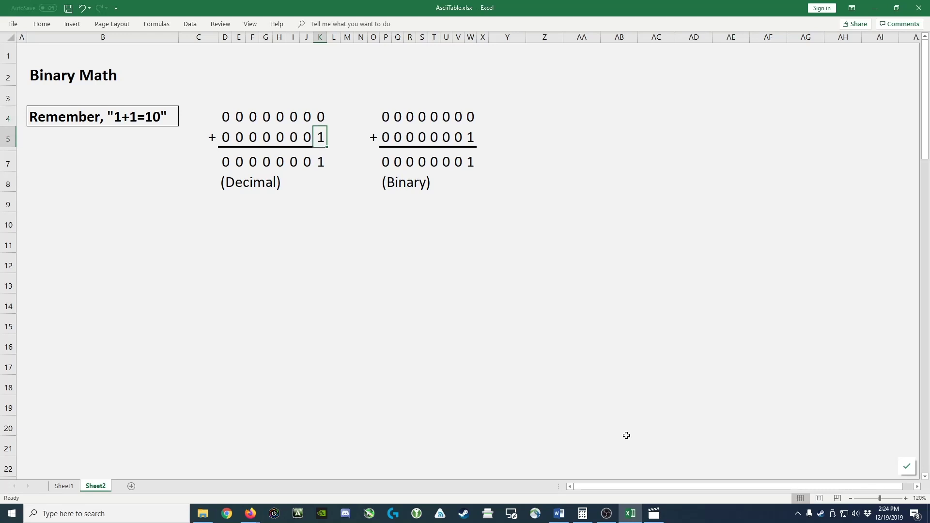
key("Down")
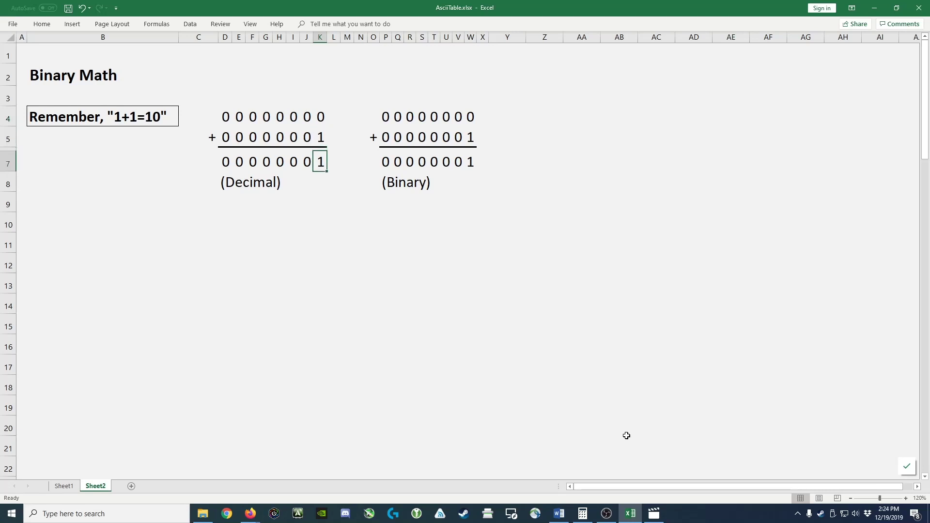
key("Up")
key("Left")
key("Up")
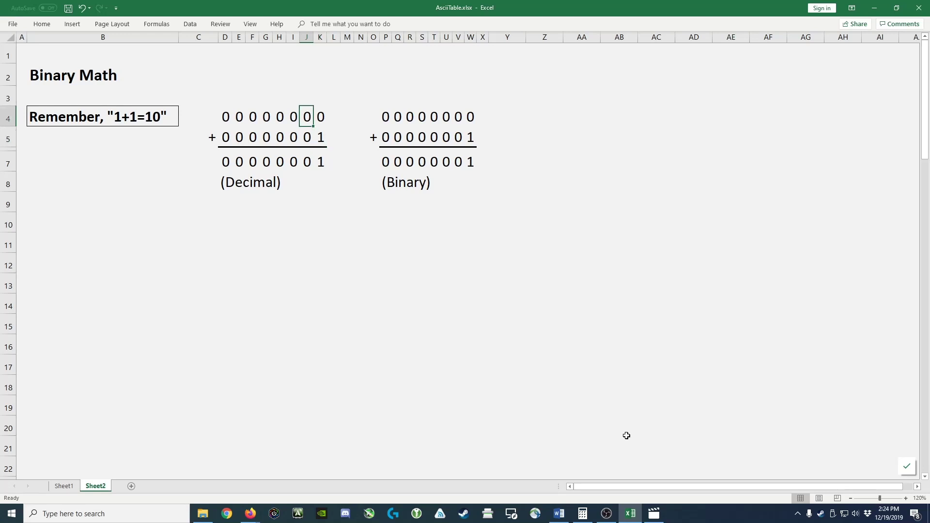
key("Down")
key("Down")
key("Left")
key("Left")
key("Left")
key("Left")
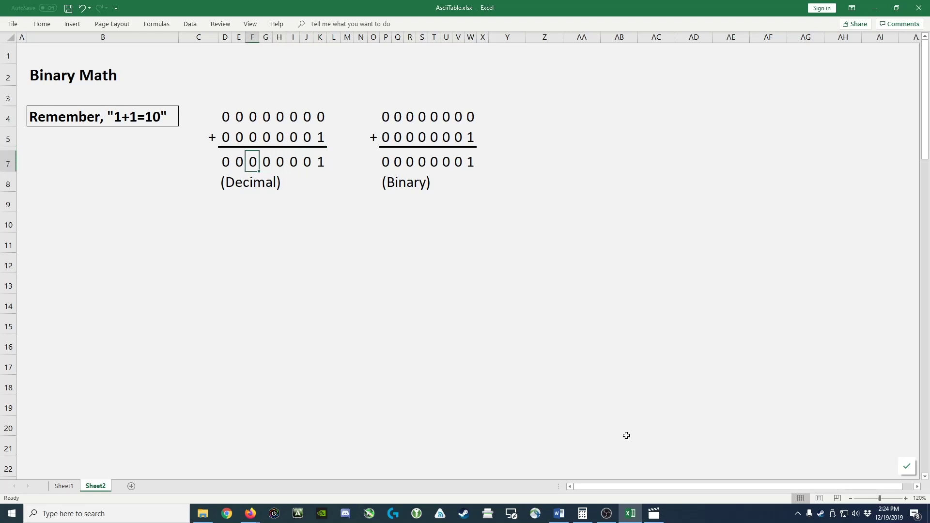
key("Left")
key("Left")
key("Right")
key("Right")
key("Right")
key("Right")
key("Right")
key("Right")
key("Right")
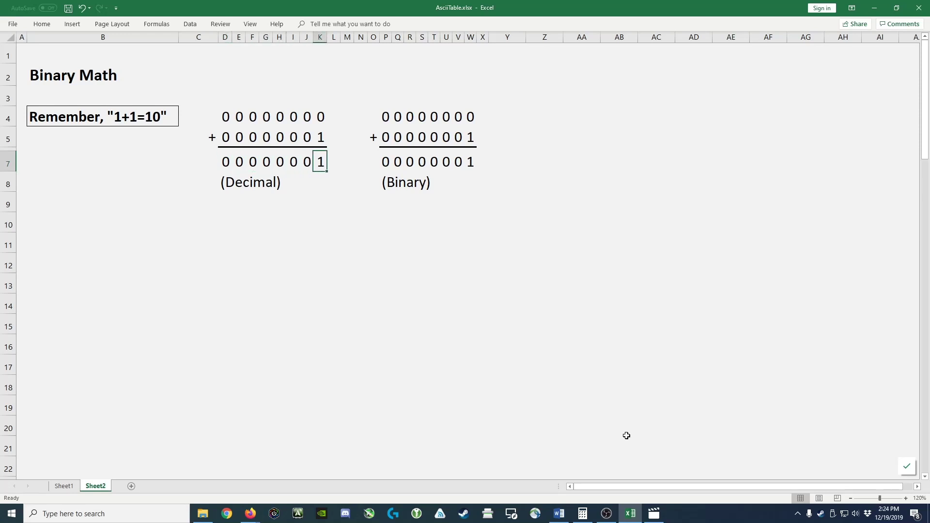
key("Right")
key("Right")
key("Right")
key("Right")
key("Right")
key("Right")
key("Right")
key("Right")
key("Right")
key("Right")
key("Right")
key("Right")
key("Right")
key("Right")
- Step through the binary sum's last digits and result row, then return to the decimal sum
key("Left")
key("Left")
key("Up")
key("Up")
key("Down")
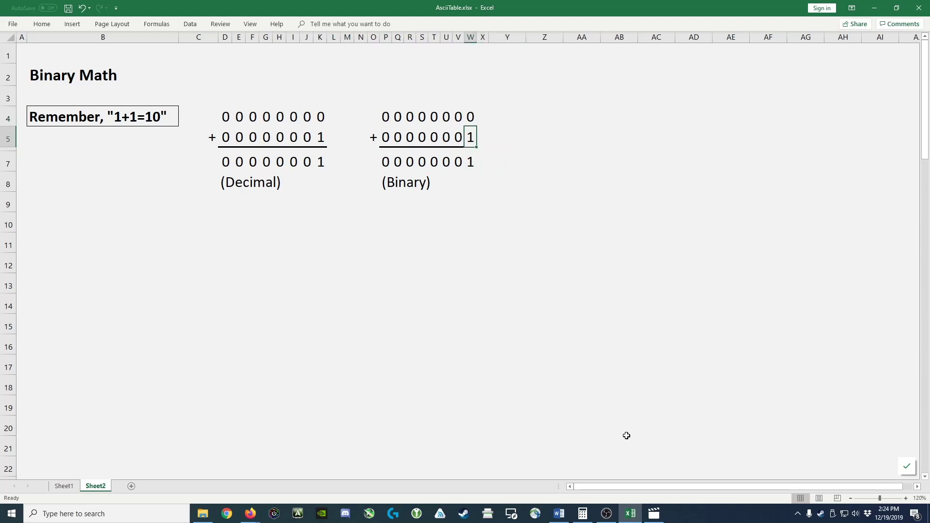
key("Down")
key("Left")
key("Left")
key("Left")
key("Left")
key("Left")
key("Left")
key("Left")
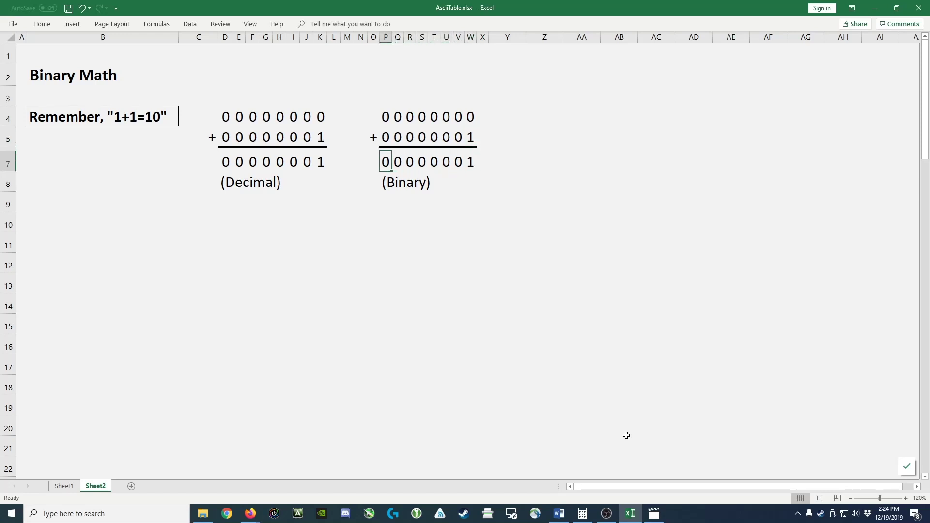
key("Left")
key("Left")
key("Left")
key("Left")
key("Left")
key("Left")
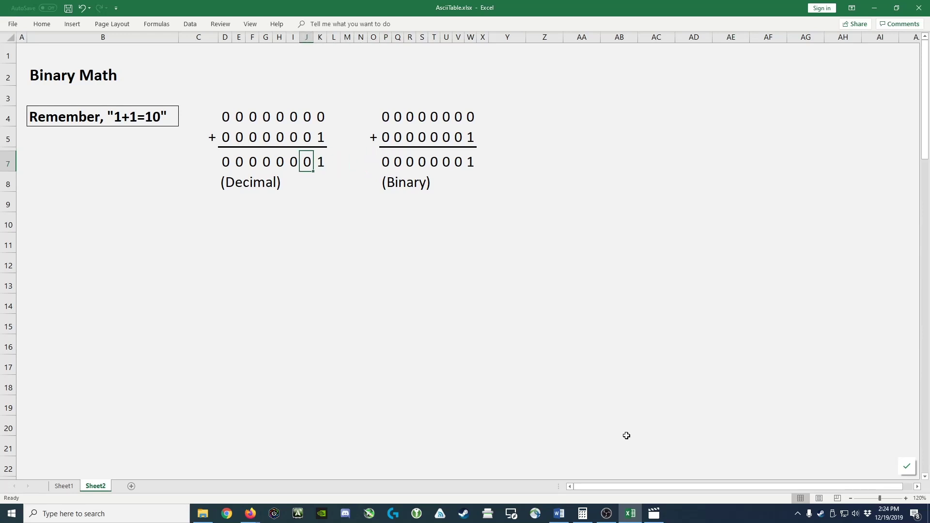
key("Up")
key("Up")
key("Up")
key("Right")
key("Down")
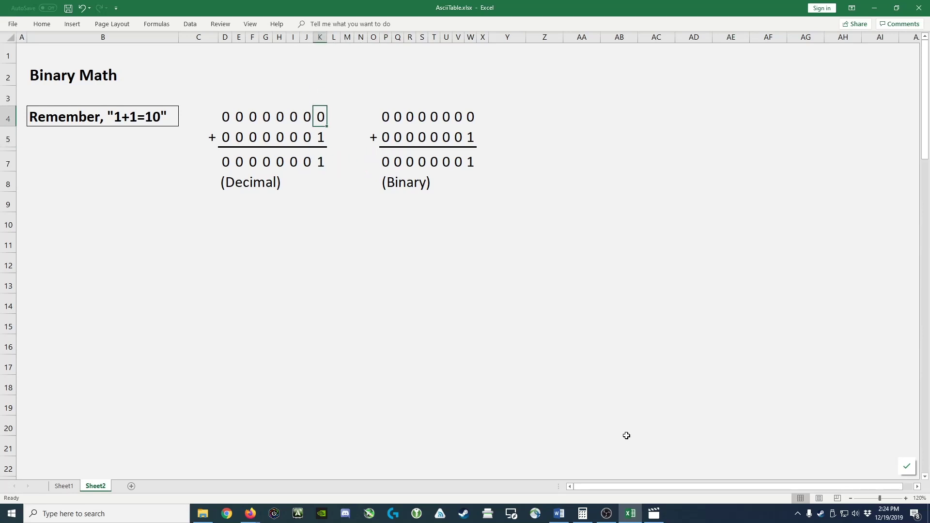
- Enter 1 as both first numbers' last digit, 0 in the binary result, 2 in the decimal result
type("1")
key("Right")
key("Right")
key("Right")
key("Right")
key("Right")
key("Right")
key("Right")
key("Right")
key("Right")
key("Right")
key("Right")
key("Right")
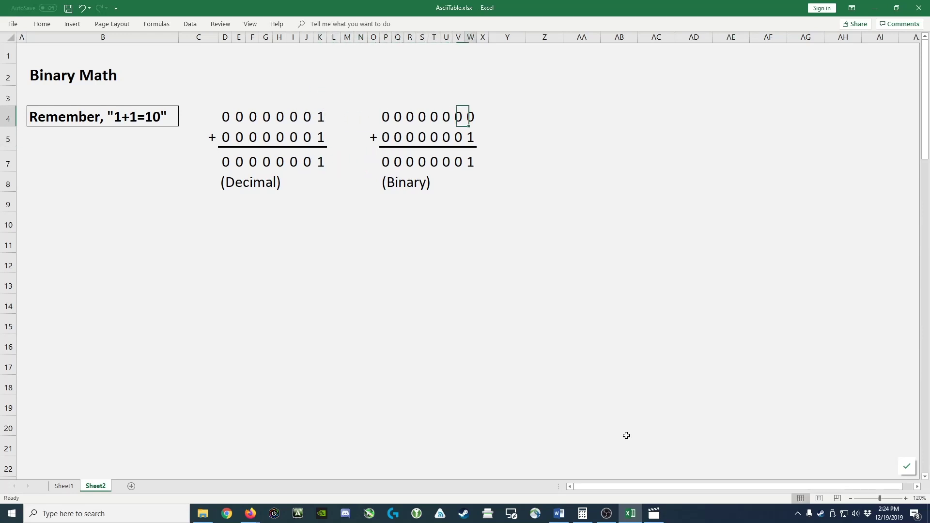
type("1")
key("Down")
key("Down")
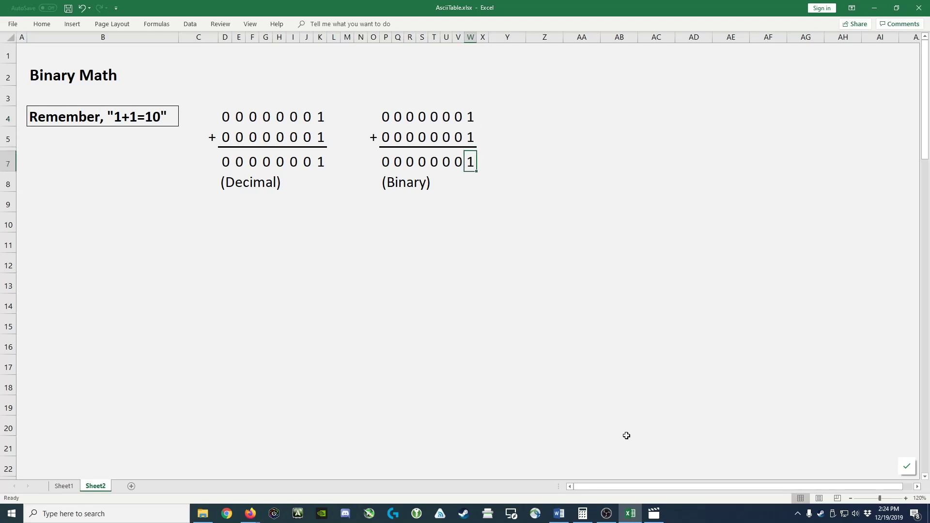
type("0")
key("Left")
key("Left")
key("Left")
key("Left")
key("Left")
key("Left")
key("Left")
key("Left")
key("Left")
key("Left")
key("Left")
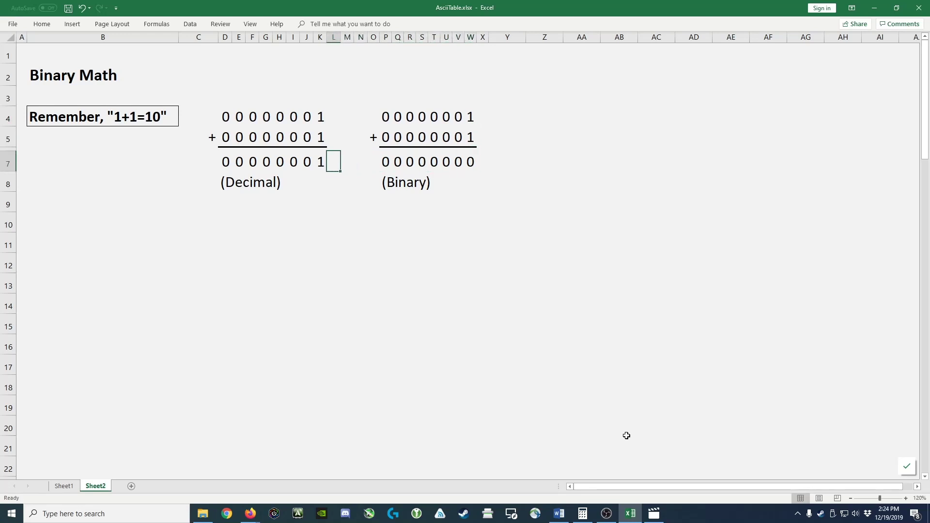
key("Left")
type("0")
key("Left")
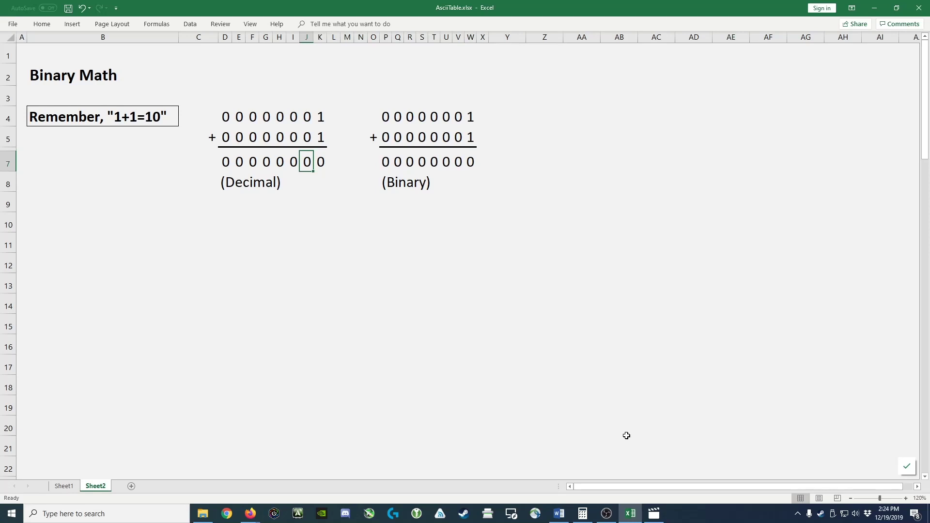
key("Up")
key("Up")
key("Right")
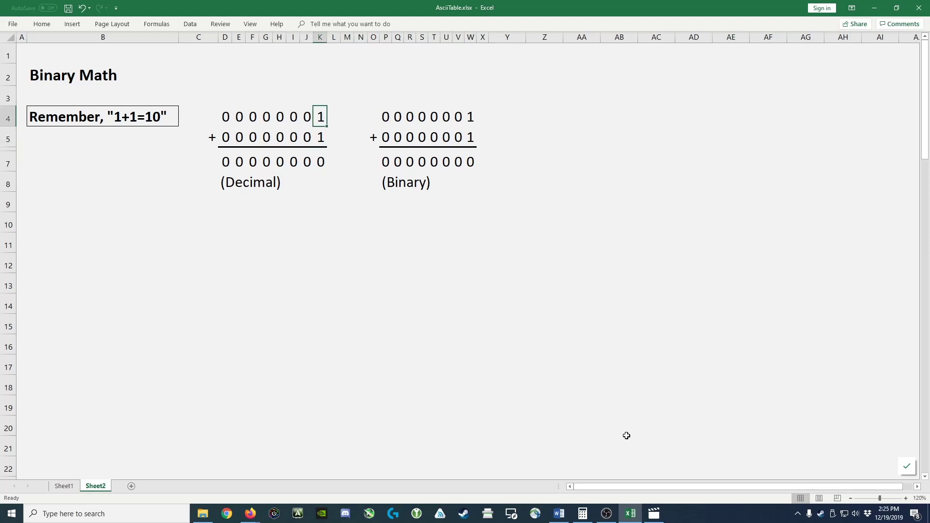
key("Down")
key("Down")
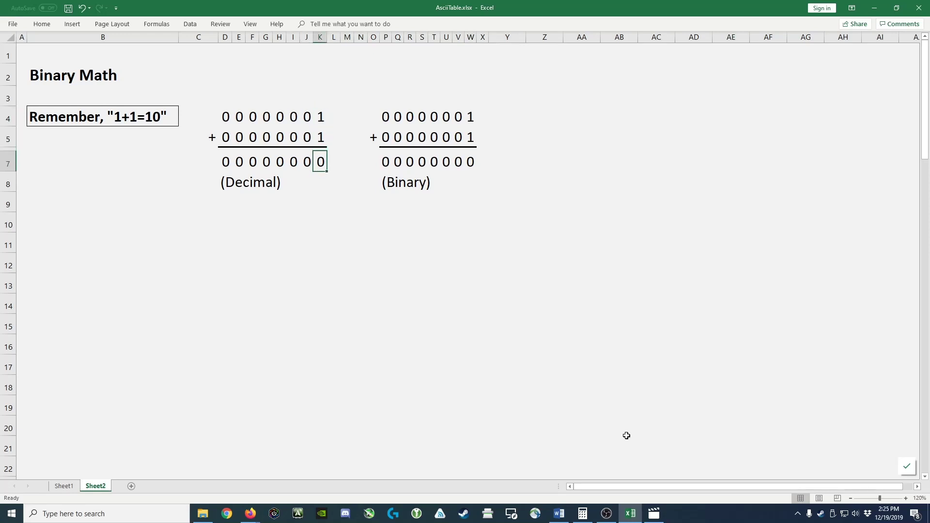
type("2")
key("Return")
- Highlight the tens and hundreds digits of the decimal numbers
key("Up")
key("Up")
key("Up")
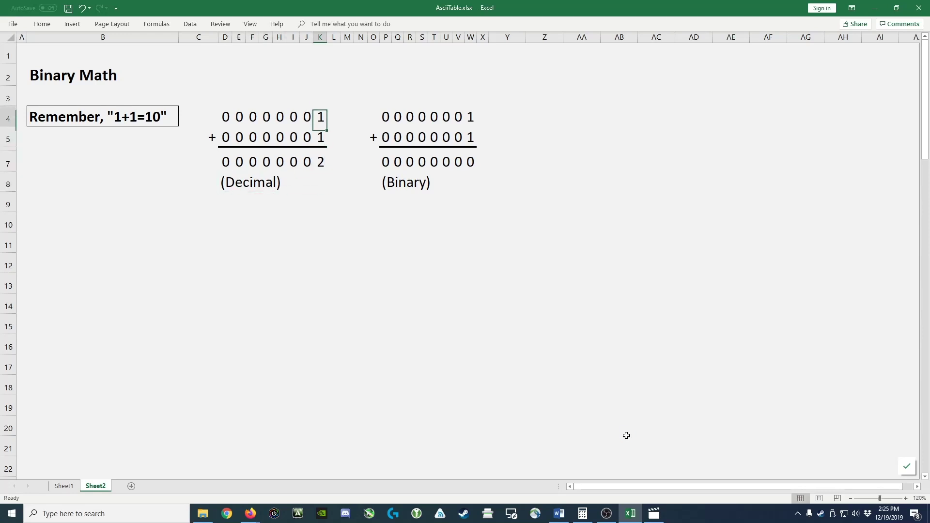
key("Left")
key("shift+Down")
key("Left")
key("shift+Down")
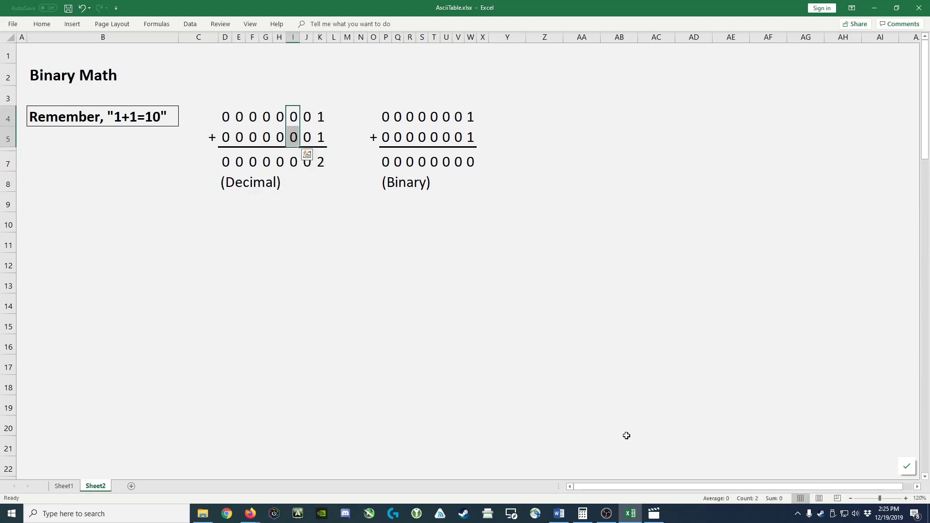
key("Down")
key("Down")
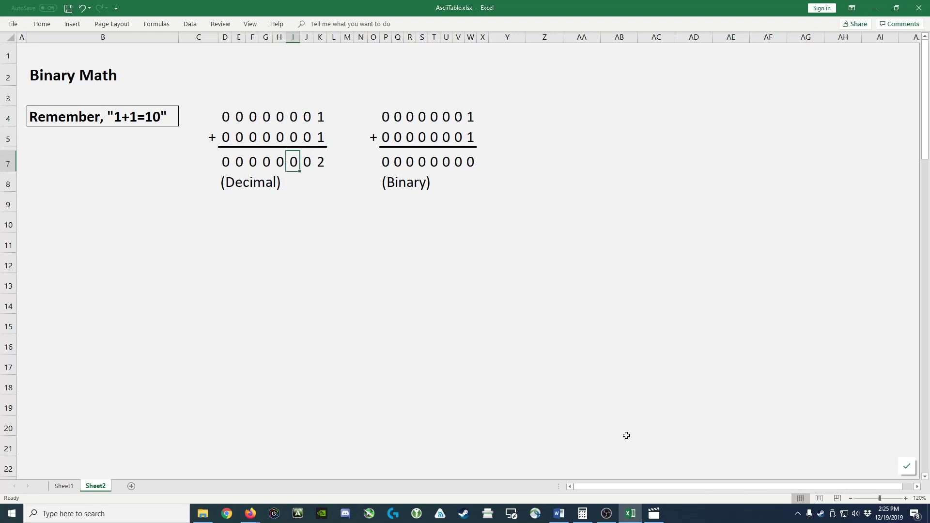
- Try 2 in the binary result's last digit, then cancel, leaving it 0
key("Right")
key("Right")
key("Right")
key("Right")
key("Right")
key("Right")
key("Right")
key("Right")
key("Right")
key("Right")
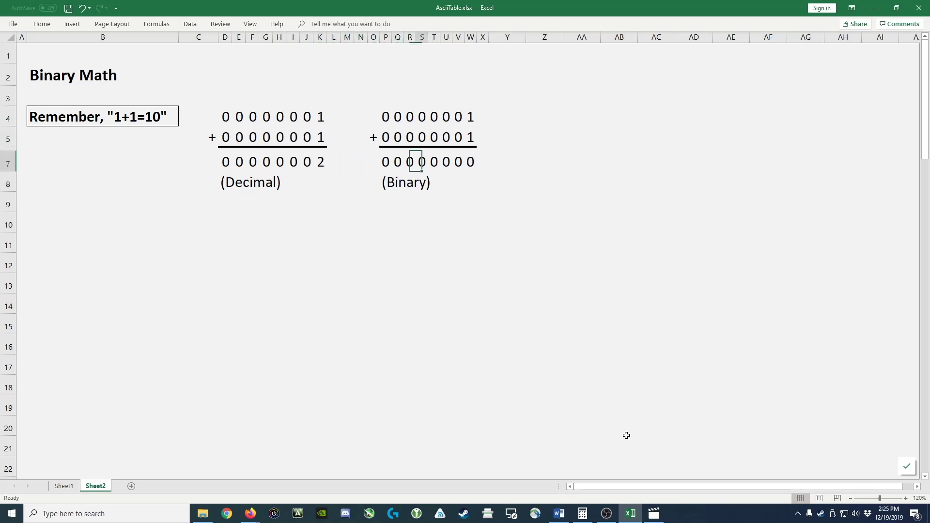
key("Right")
key("Right")
key("Right")
key("Right")
key("Up")
key("Up")
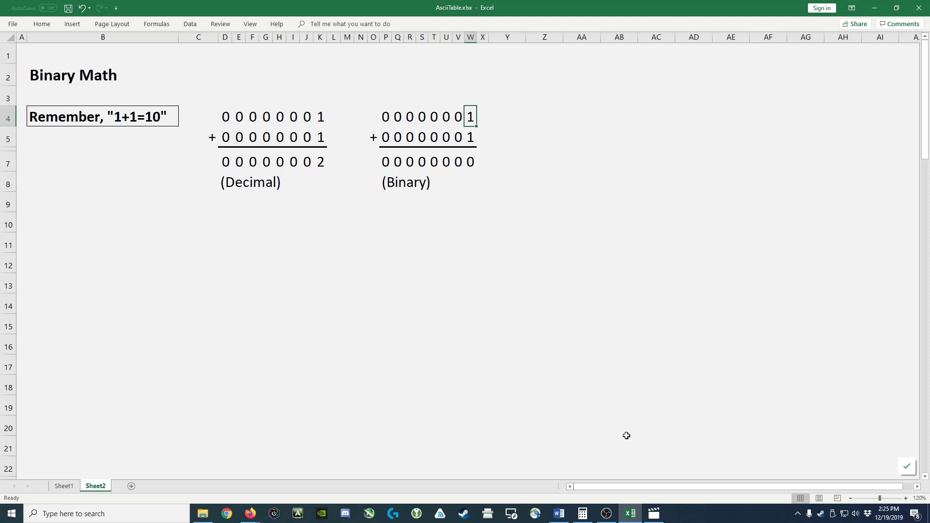
key("Down")
key("Down")
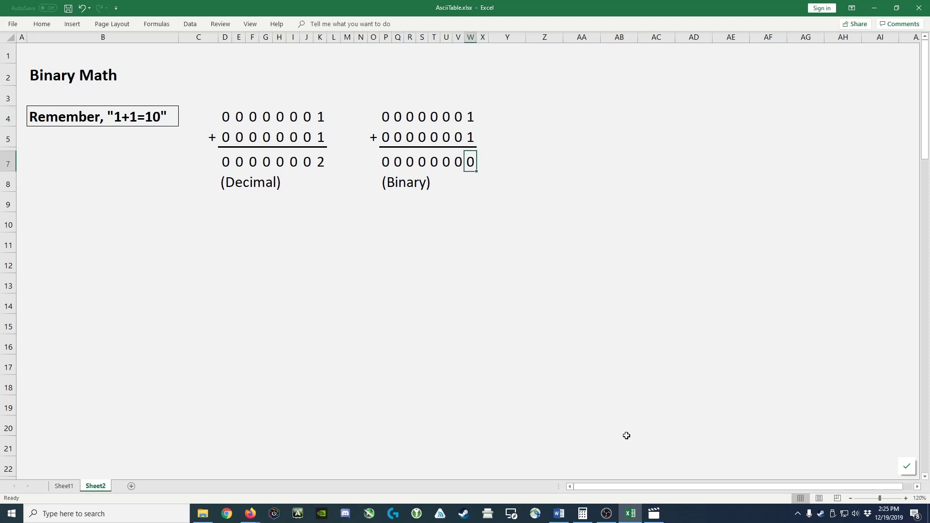
type("2")
key("Escape")
- Place a carry 1 above the second binary column
key("Up")
key("Up")
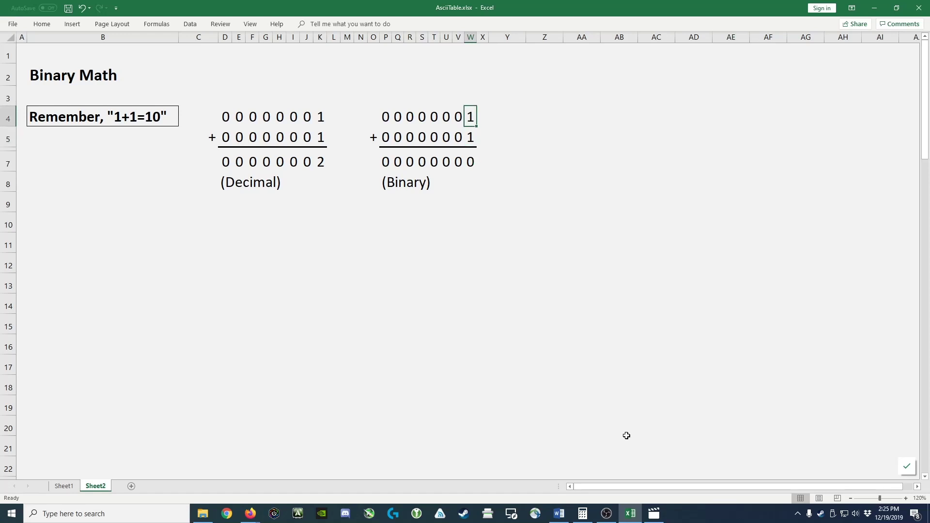
key("Down")
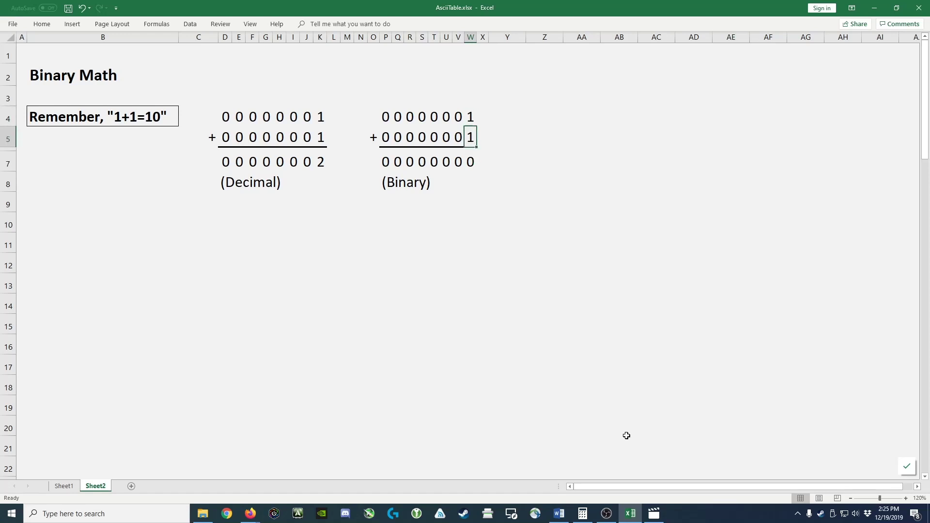
key("Down")
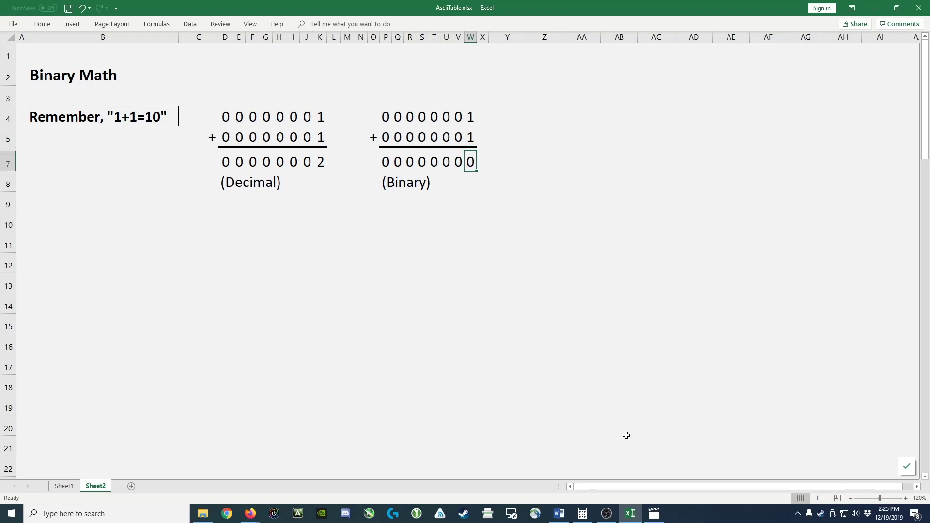
key("Up")
key("Up")
key("Up")
key("Left")
type("1")
key("Return")
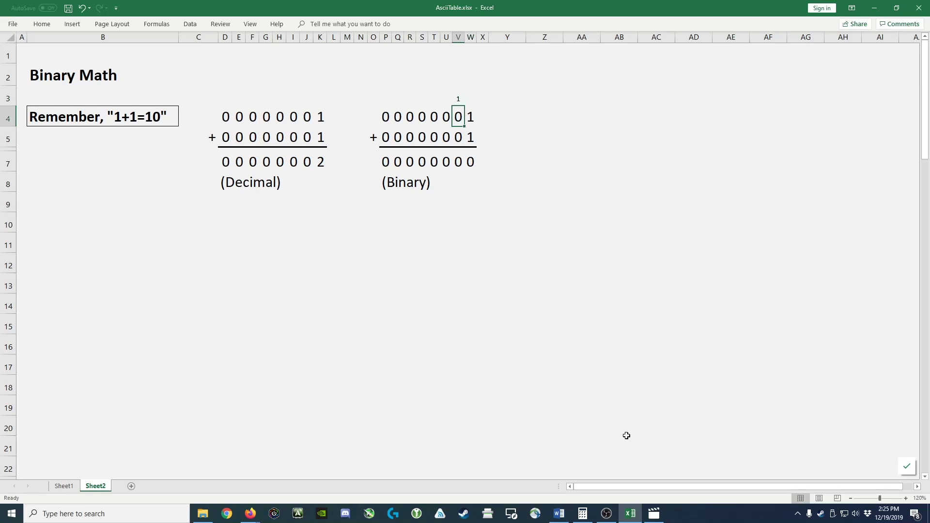
- Enter 1 in the binary result's second column so it reads 00000010
key("Up")
key("shift+Down")
key("shift+Down")
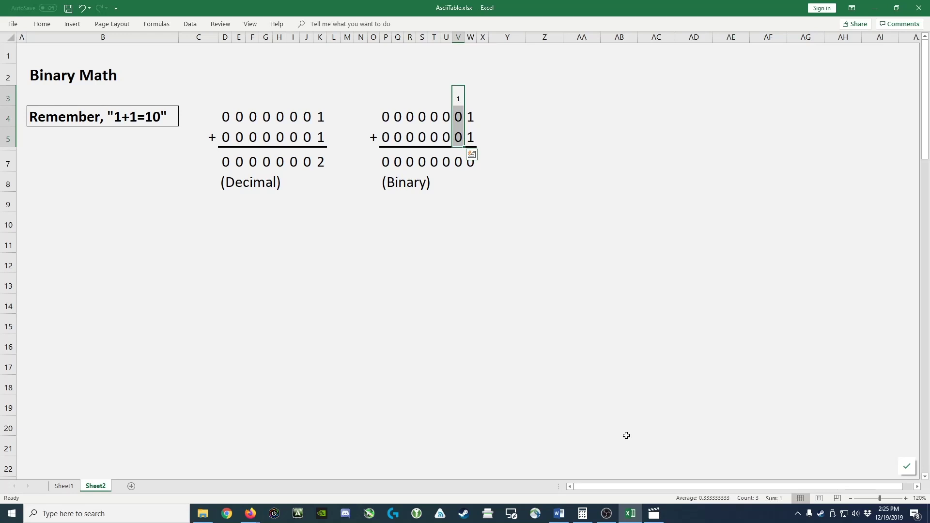
key("Down")
key("Down")
key("Down")
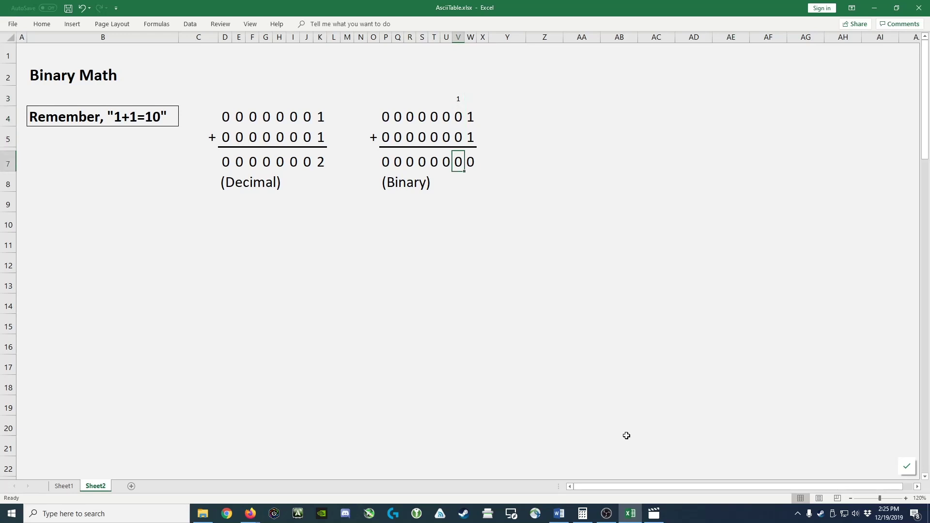
type("1")
key("Return")
- Highlight the higher columns of both binary numbers
key("Up")
key("Up")
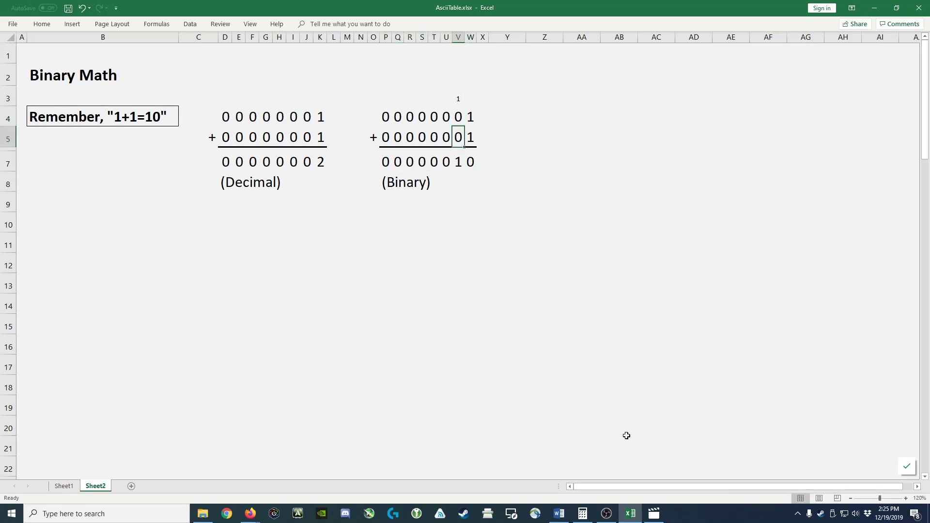
key("Left")
key("shift+Up")
key("Left")
key("Up")
key("Left")
key("shift+Down")
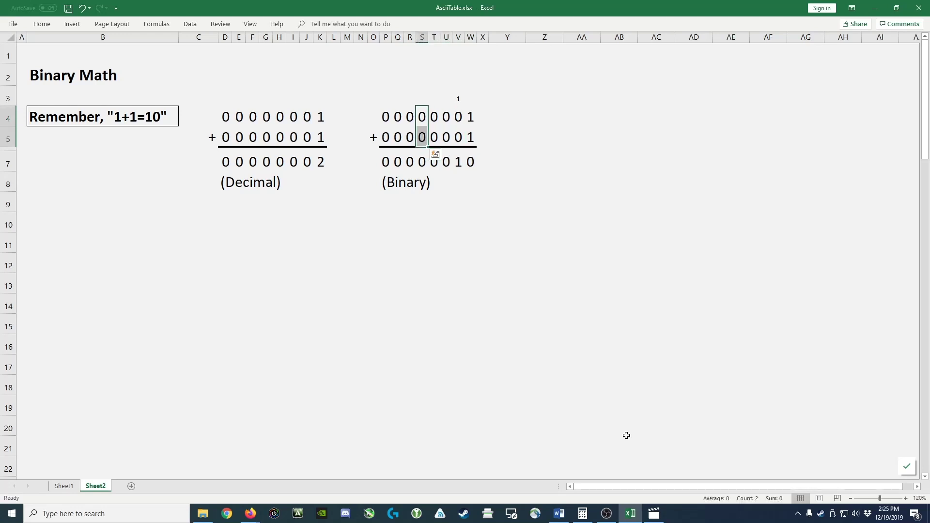
- Change the first decimal number's last digit to 9
key("Right")
key("Right")
key("Right")
key("Right")
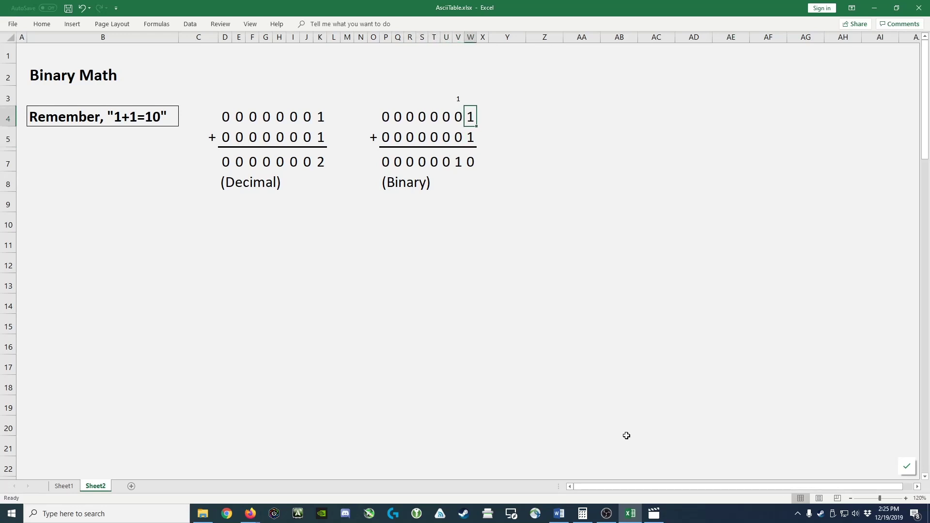
key("shift+Down")
key("shift+Down")
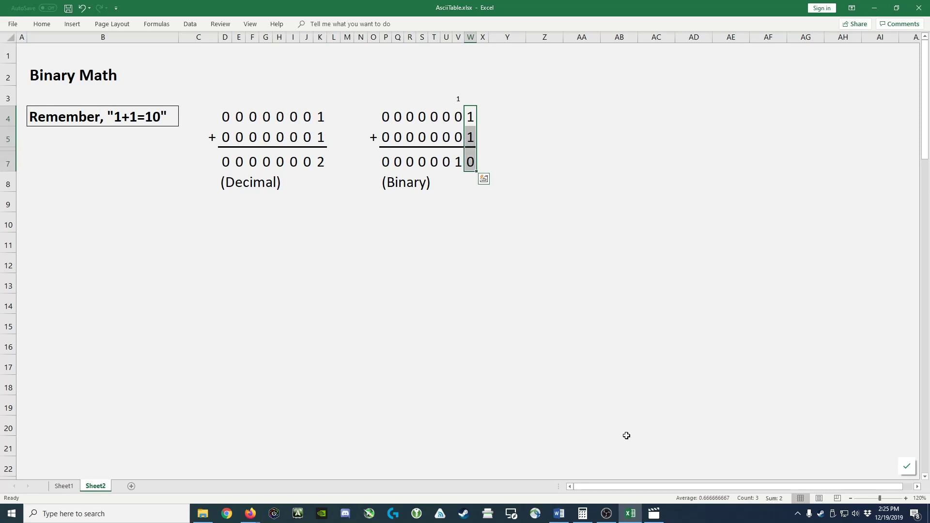
key("shift+Left")
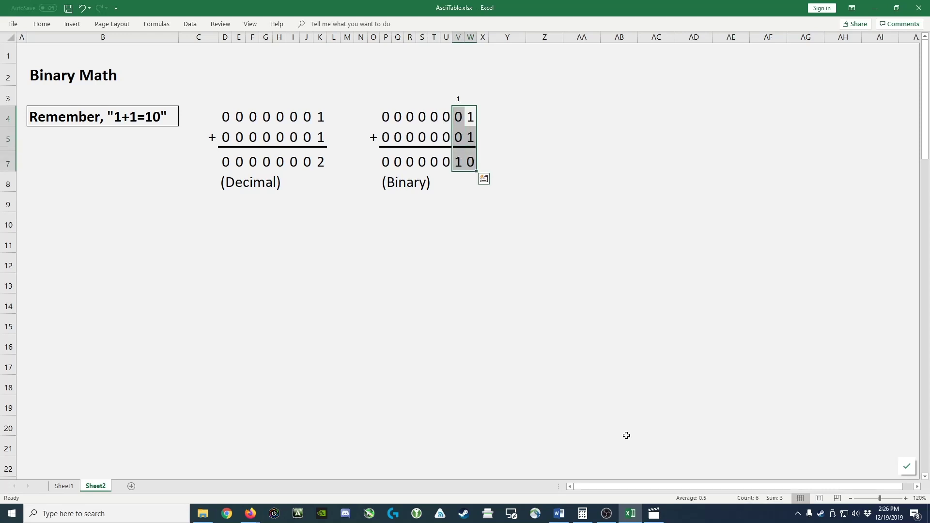
key("Left")
key("Left")
key("Left")
key("Left")
key("Left")
key("Left")
key("Left")
key("Left")
key("Left")
key("Left")
key("Left")
key("Left")
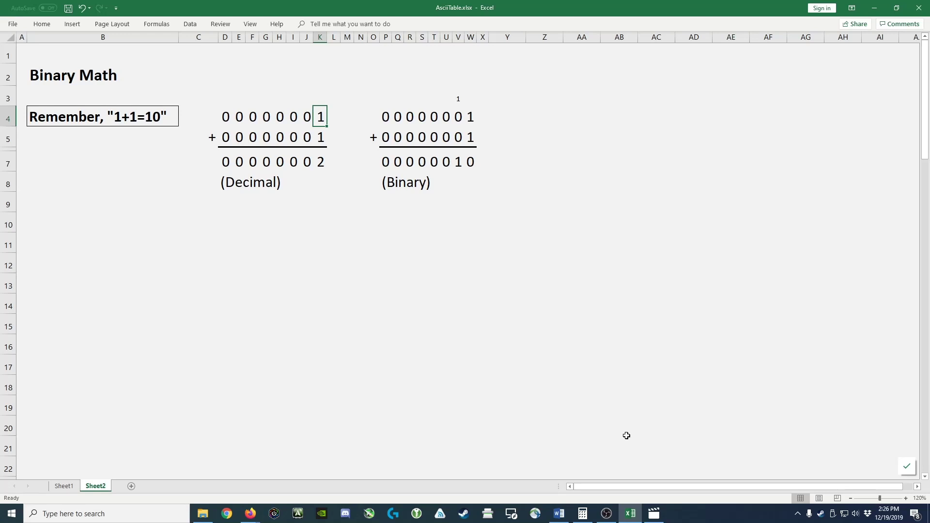
type("9")
key("Return")
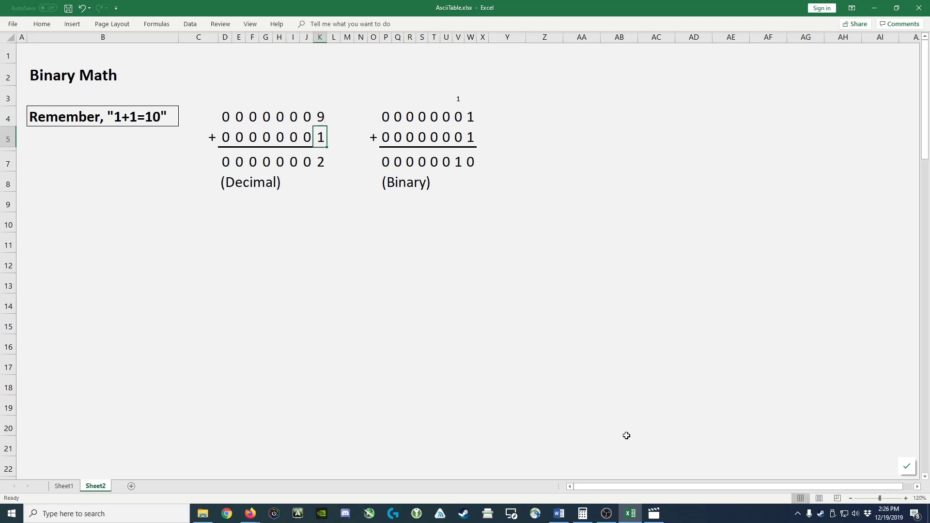
- Set the decimal result's last digit to 0 for 9 + 1
key("Up")
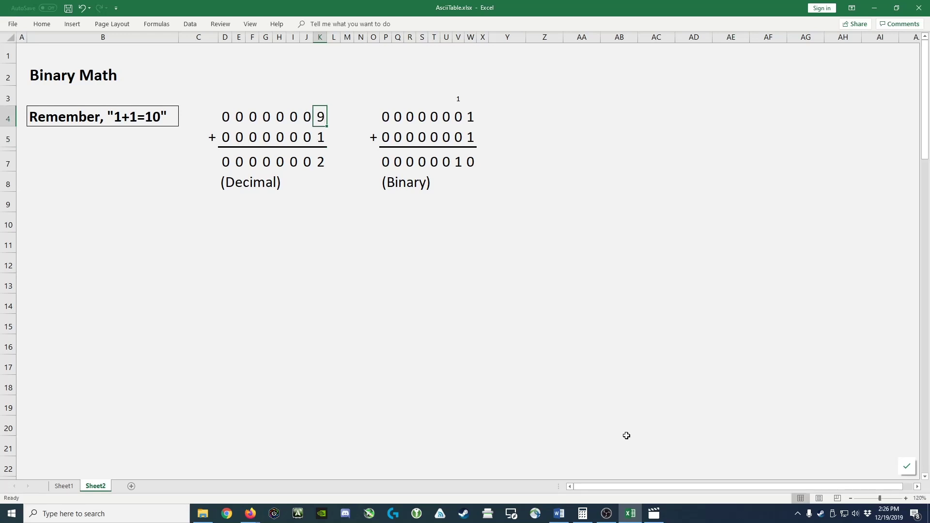
key("shift+Down")
key("Down")
key("Down")
key("Down")
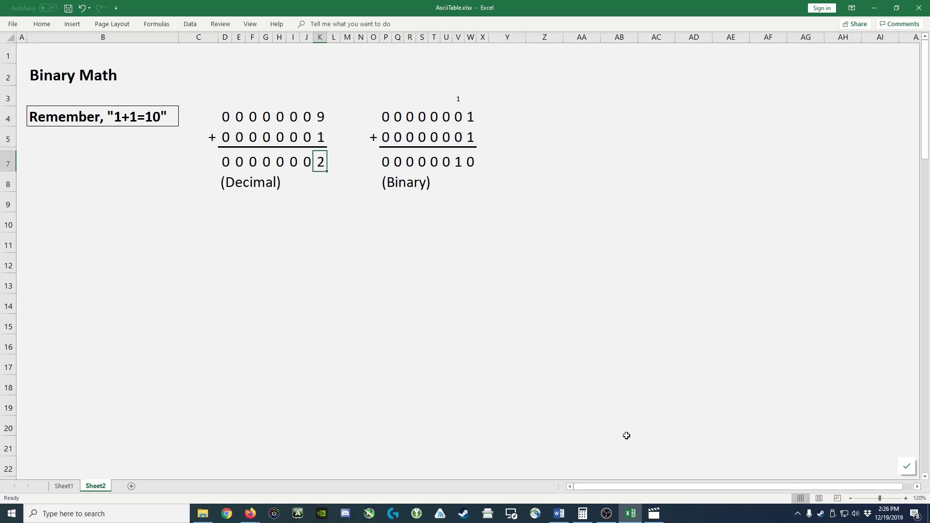
type("0")
key("Up")
key("Down")
- Place a carry 1 above the decimal tens column
key("Up")
key("Up")
key("Up")
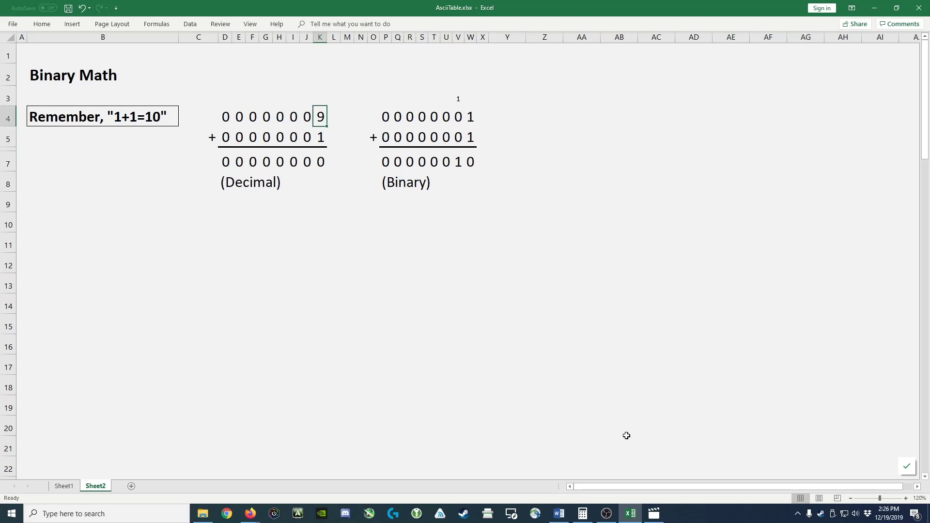
key("shift+Down")
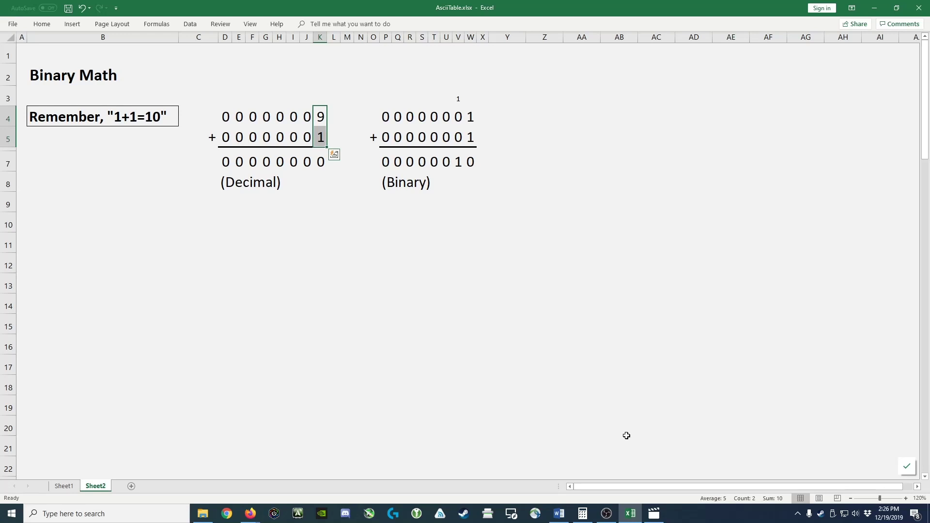
key("shift+Down")
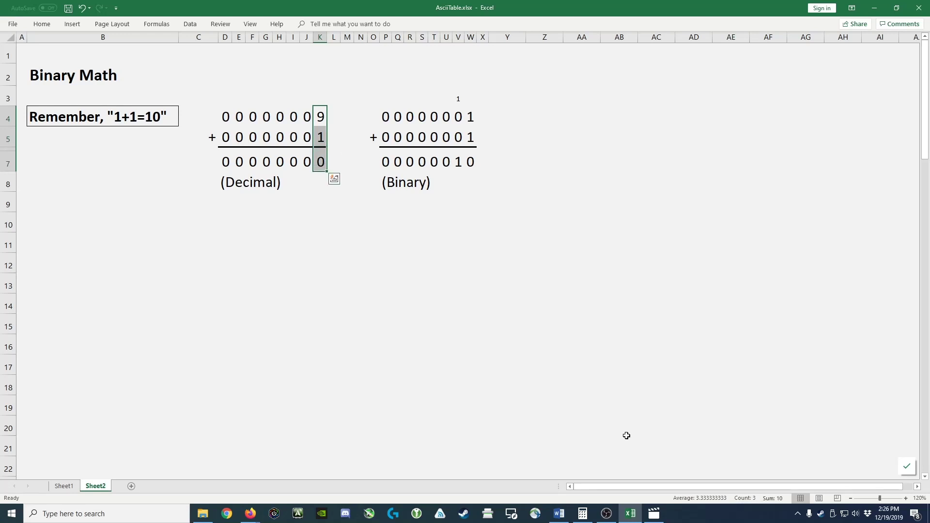
key("Up")
key("Up")
key("Down")
key("Left")
type("1")
key("Return")
- Enter 1 as the decimal result's tens digit, giving 00000010
key("Right")
key("shift+Down")
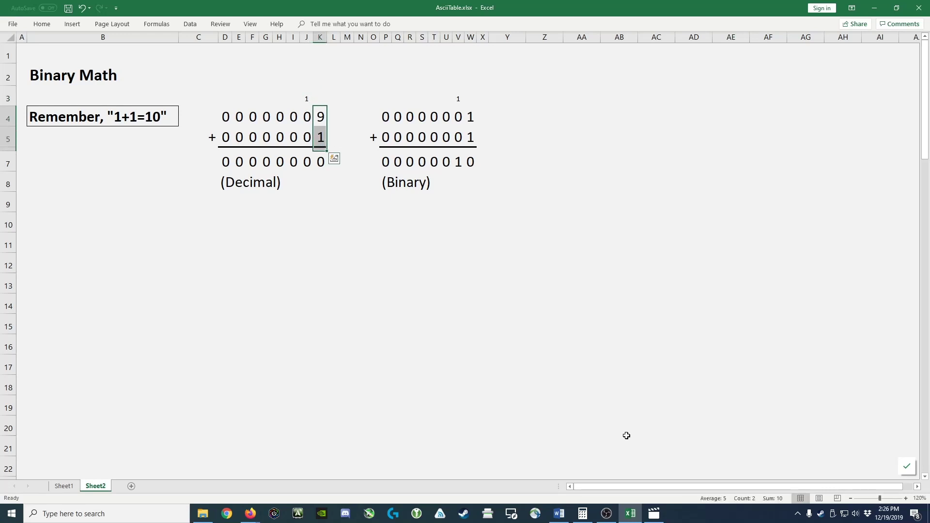
key("Left")
key("Up")
key("shift+Down")
key("shift+Down")
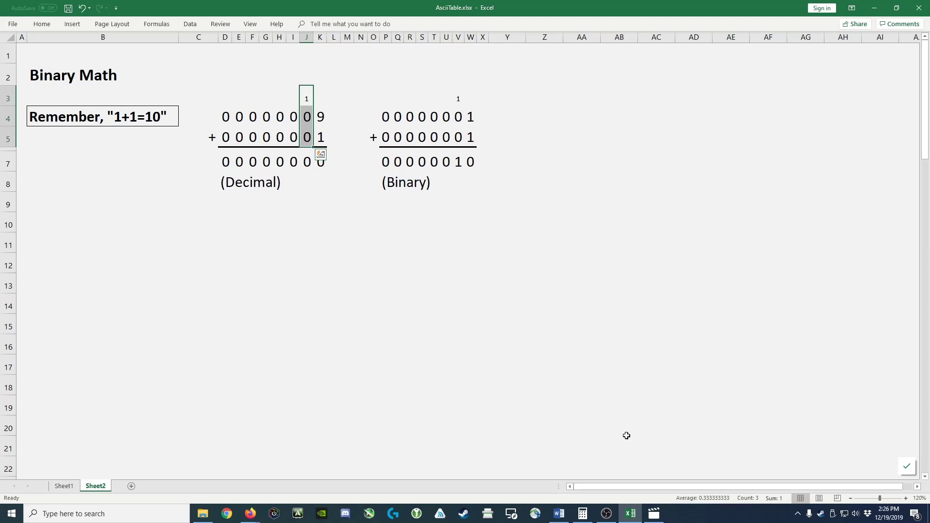
key("Down")
key("Down")
key("Down")
type("1")
key("Return")
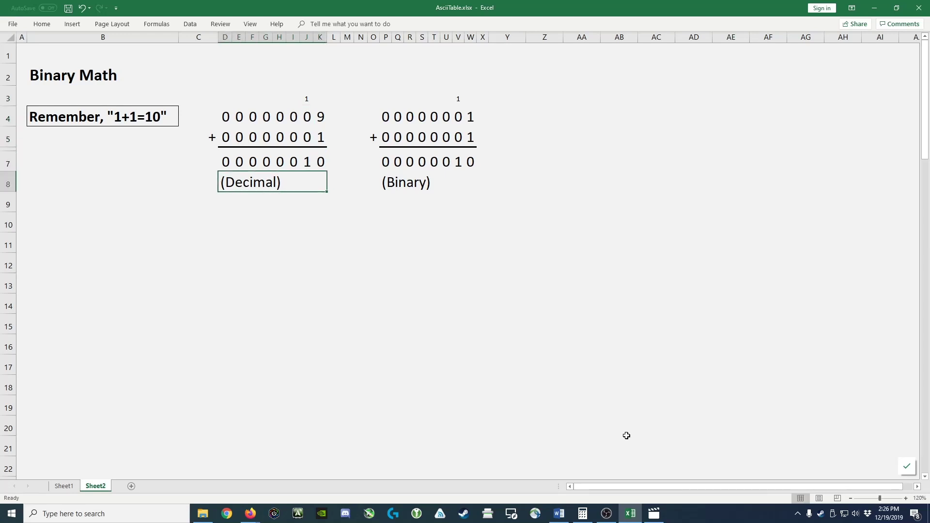
key("Up")
key("Right")
key("Right")
key("Right")
key("Right")
key("shift+Right")
key("shift+Right")
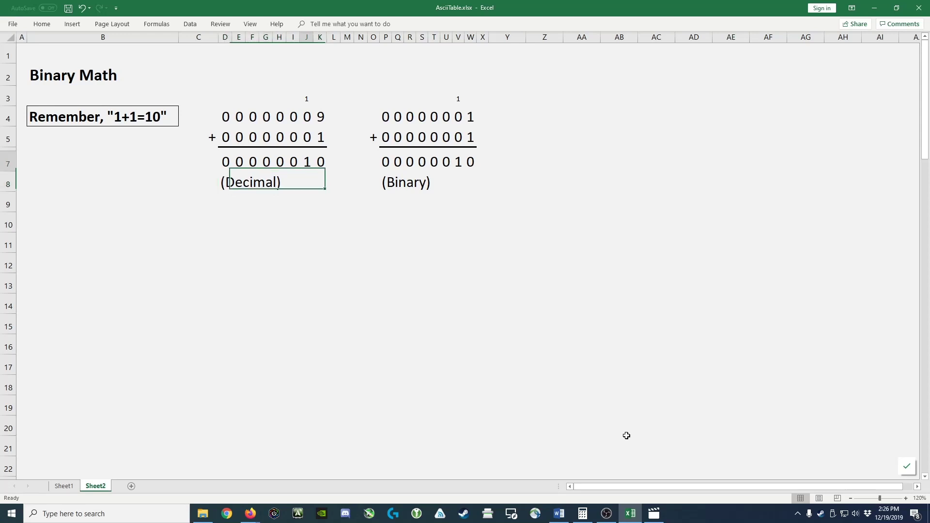
key("Up")
key("Up")
key("Up")
key("Right")
key("Down")
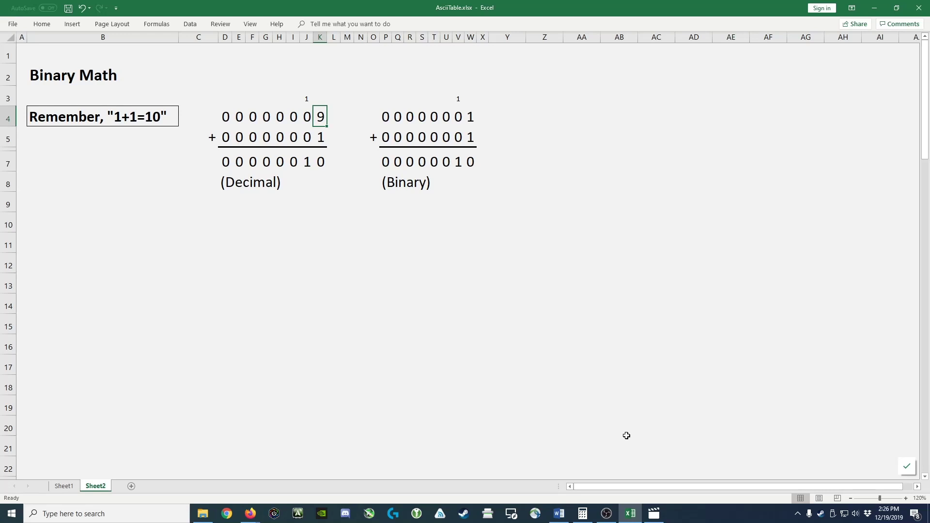
key("shift+Down")
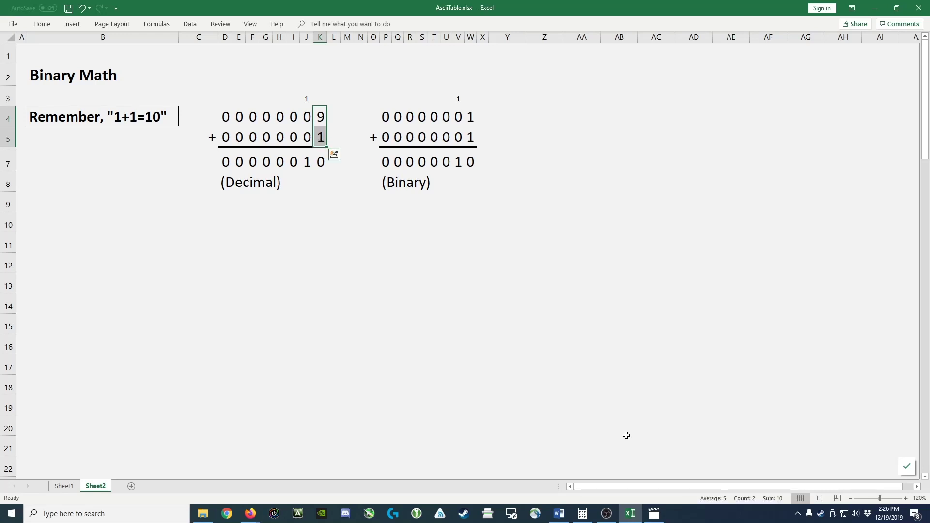
key("Down")
key("Down")
key("Down")
key("shift+Left")
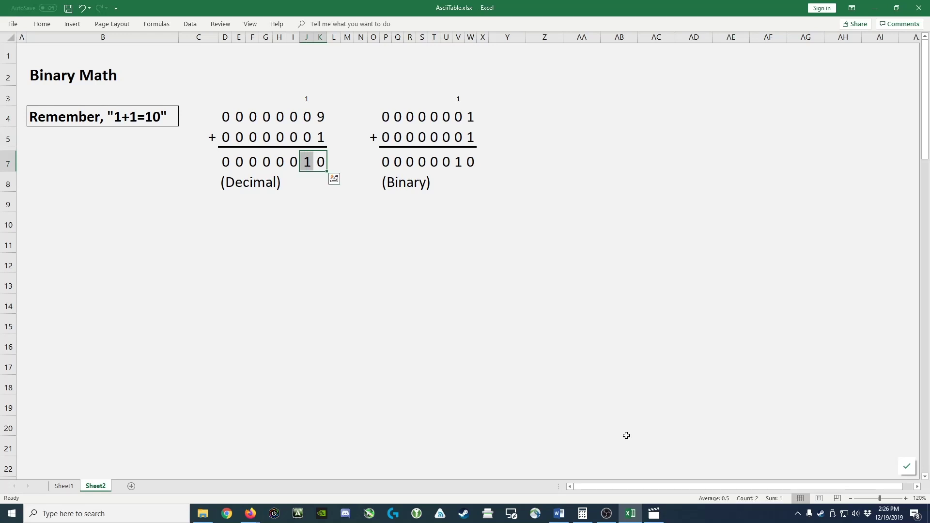
key("Right")
key("Right")
key("Right")
key("Right")
key("Right")
key("Right")
key("Right")
key("Right")
key("Right")
key("Right")
key("Right")
key("Right")
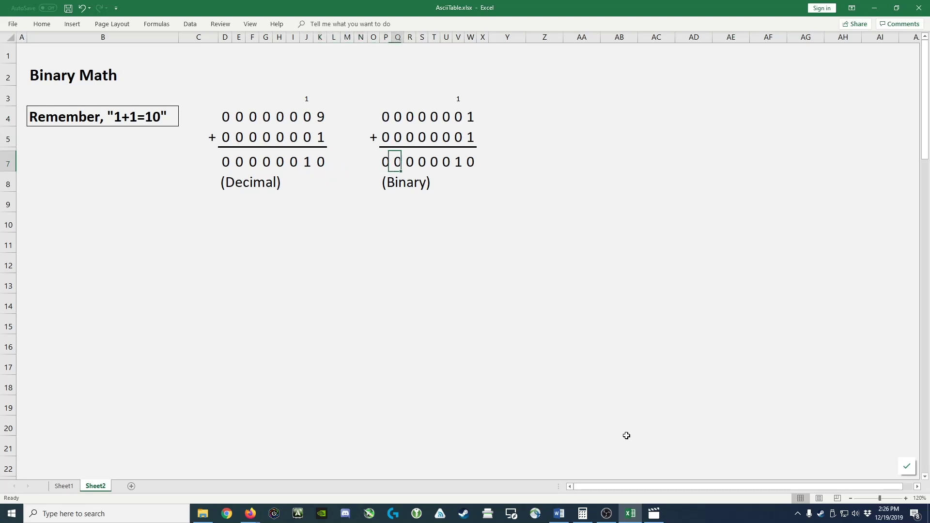
key("Up")
key("Up")
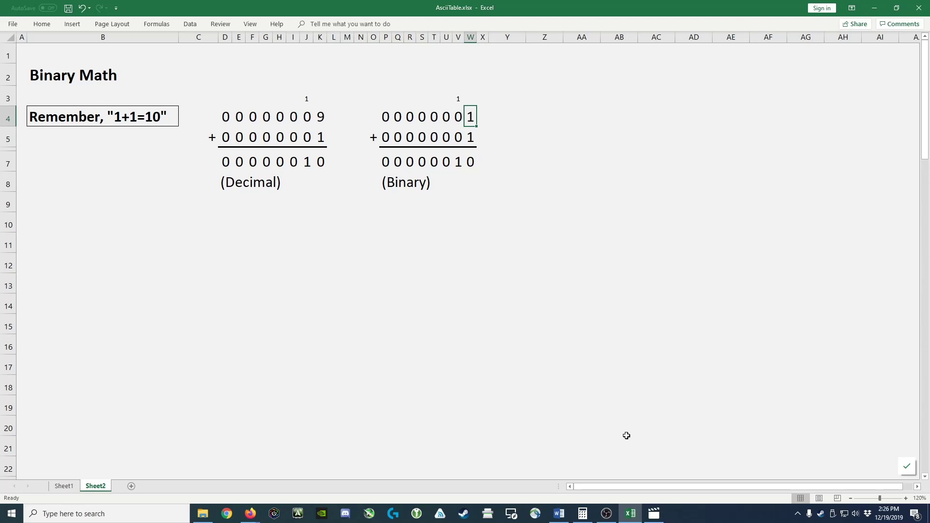
key("shift+Down")
key("Down")
key("Down")
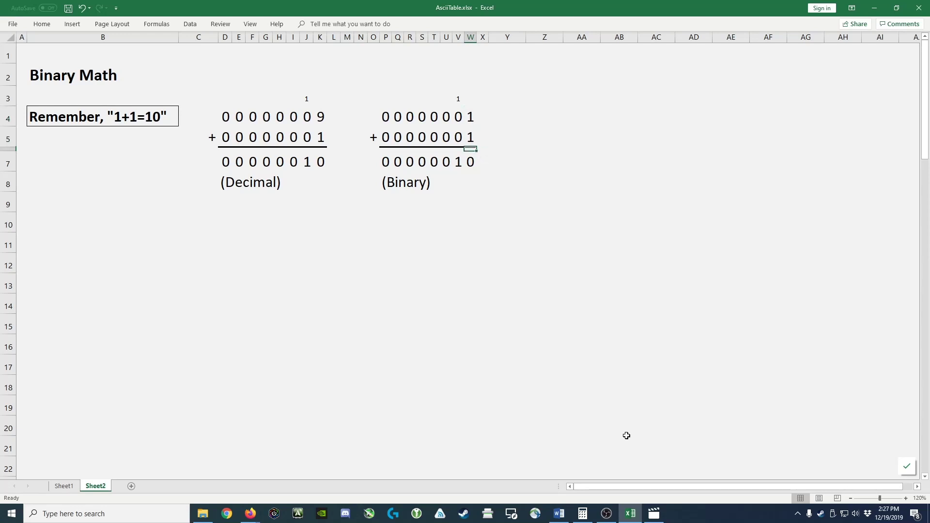
key("shift+Left")
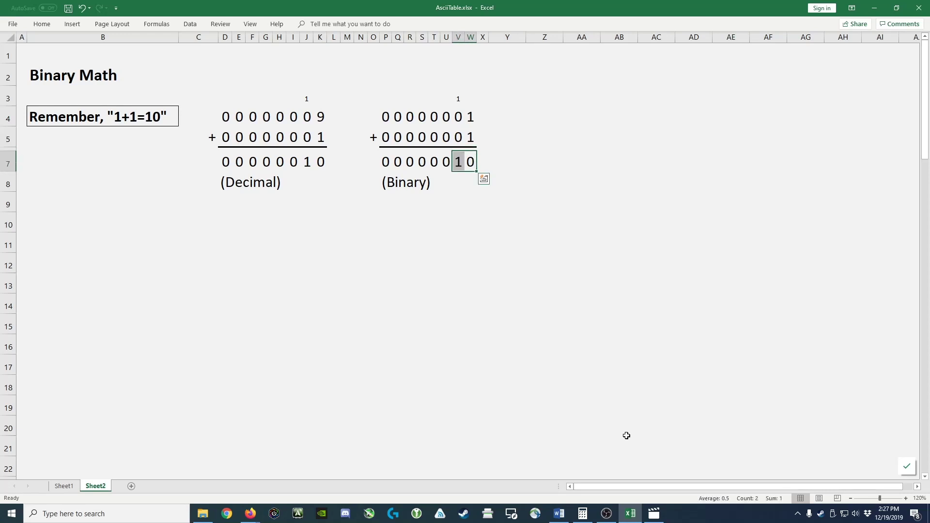
key("Left")
key("Left")
key("Left")
key("Left")
key("Left")
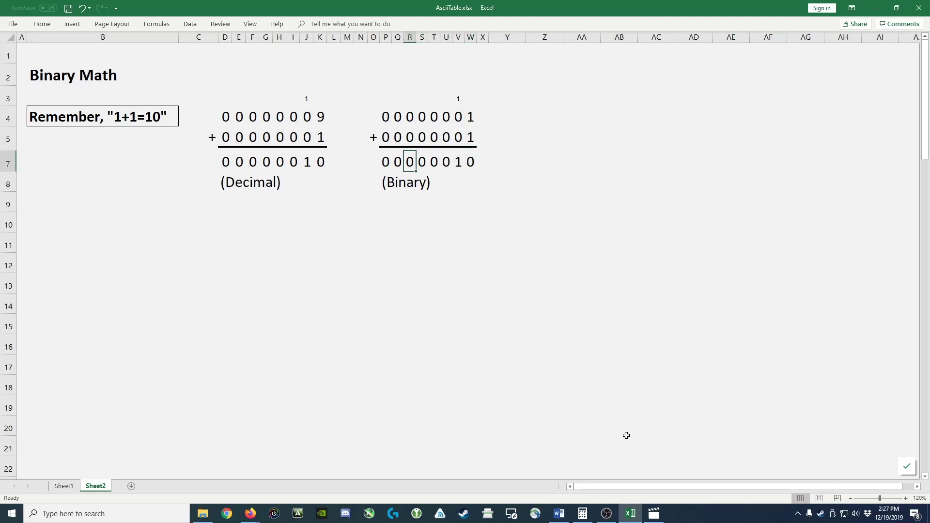
key("Left")
key("Left")
key("Left")
key("Left")
key("Left")
key("Left")
key("Left")
key("Left")
key("Left")
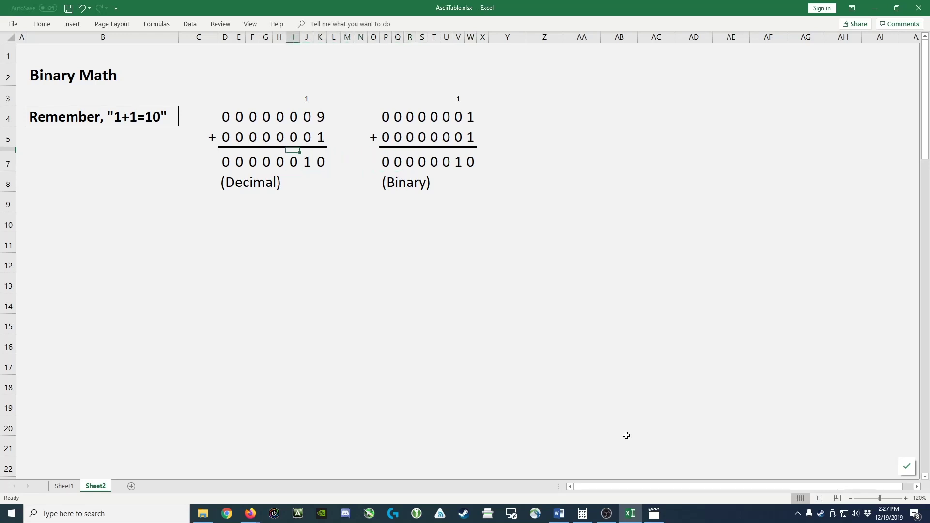
- Clear the decimal carry and set the first decimal number to 99
key("Up")
key("Up")
key("Right")
key("Up")
key("Delete")
key("Down")
type("9")
key("Return")
key("Up")
key("Up")
key("Down")
key("shift+Right")
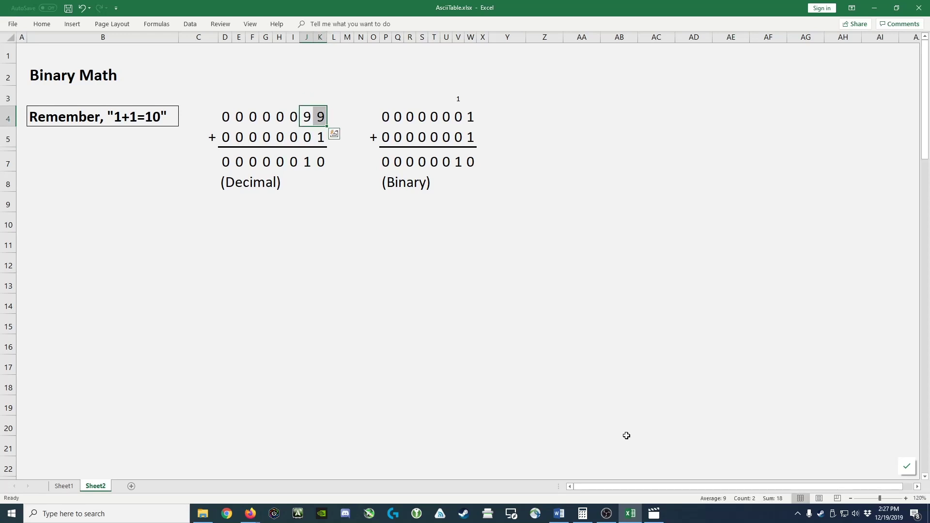
- Clear the binary carry and set the first binary number to 11
key("Right")
key("Right")
key("Right")
key("Right")
key("Right")
key("Right")
key("Right")
key("Right")
key("Right")
key("Right")
key("Right")
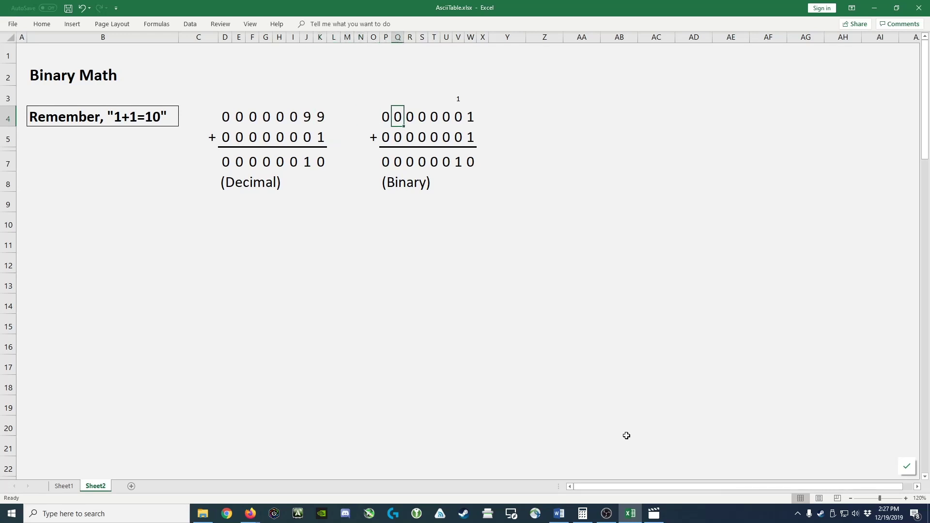
key("Right")
key("Up")
key("Delete")
key("Down")
type("1")
key("Return")
key("Up")
key("shift+Right")
- Reset the binary and decimal result digits to 0
key("Down")
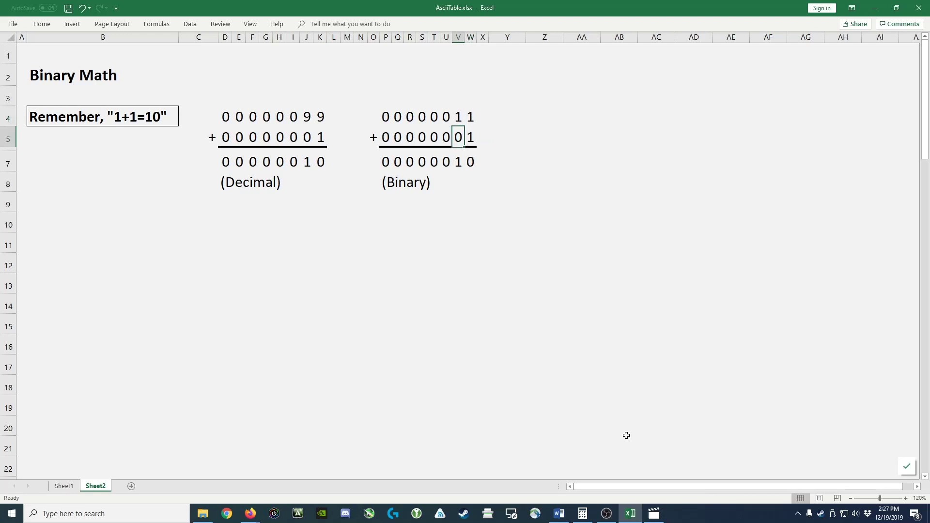
key("Down")
key("Down")
type("0")
key("Left")
key("Left")
key("Left")
key("Left")
key("Left")
key("Left")
key("Left")
key("Left")
key("Left")
key("Left")
key("Left")
key("Left")
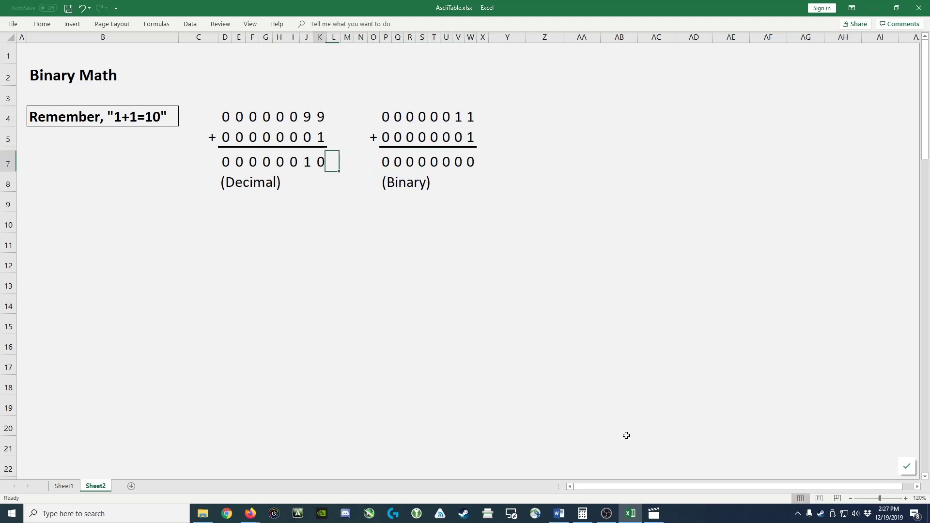
type("0")
key("Left")
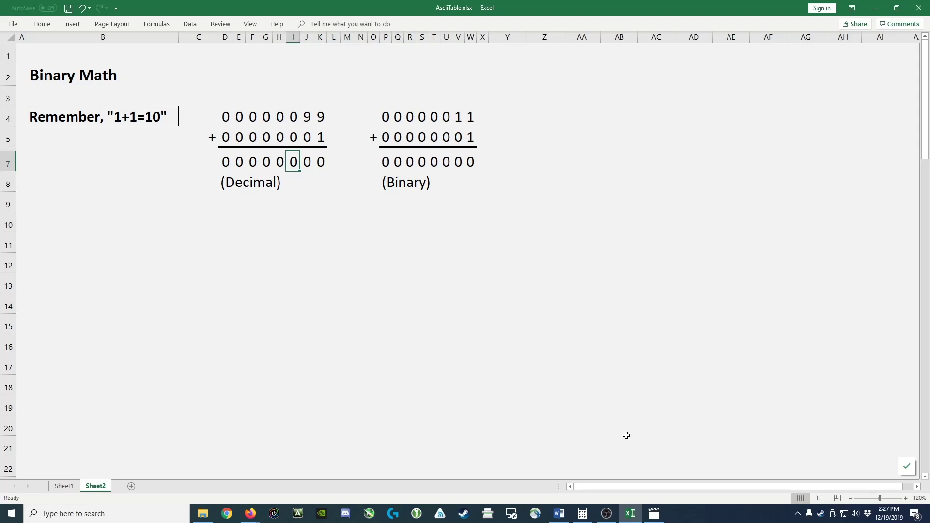
key("Up")
key("Up")
- Highlight the decimal 99 and the binary 11 being added
key("Right")
key("shift+Right")
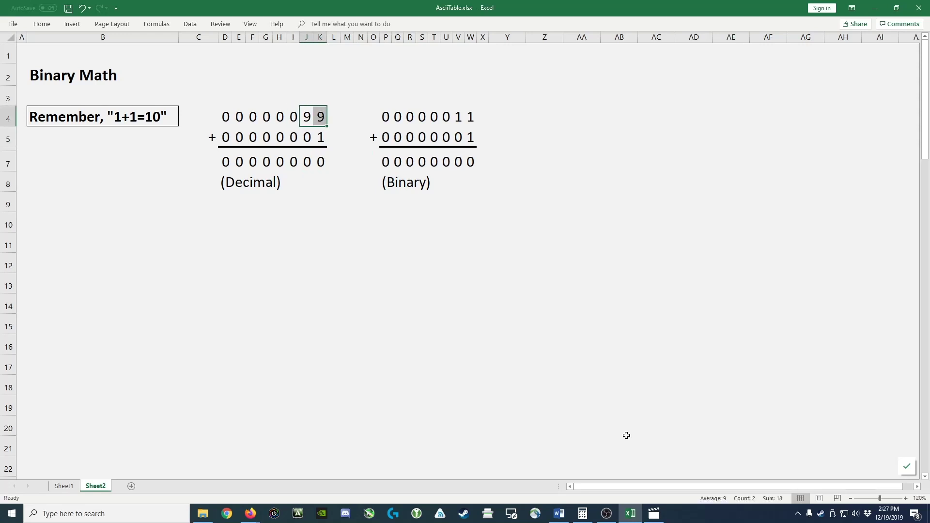
key("Right")
key("Right")
key("Right")
key("Right")
key("Right")
key("Right")
key("Right")
key("Right")
key("Right")
key("Right")
key("Right")
key("Right")
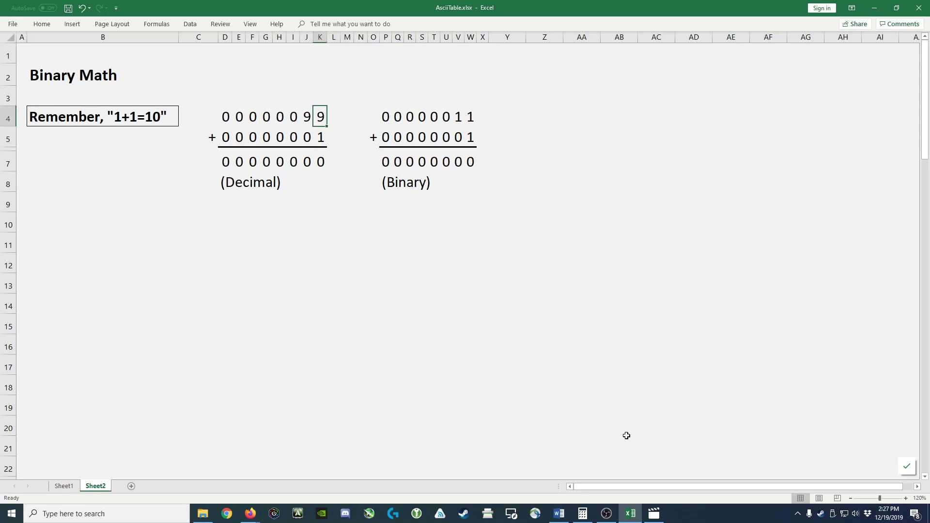
key("shift+Right")
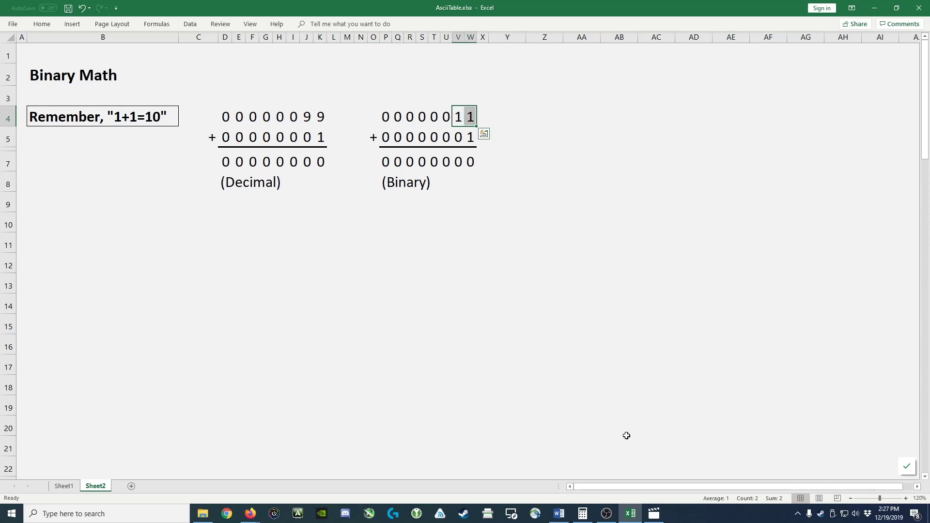
key("Down")
key("Up")
key("shift+Right")
key("Left")
key("Left")
key("Left")
key("Left")
key("Left")
key("Left")
key("Left")
key("Left")
key("Left")
key("Left")
key("Left")
key("Left")
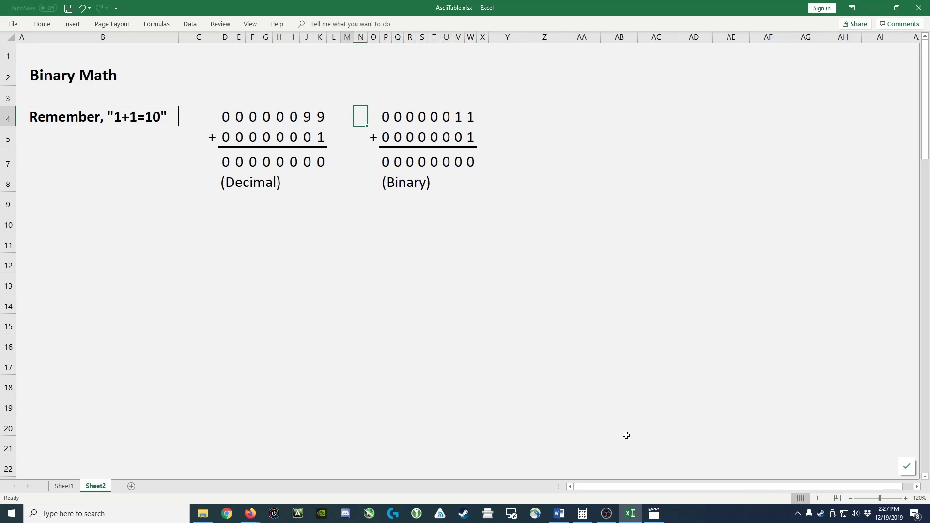
key("shift+Right")
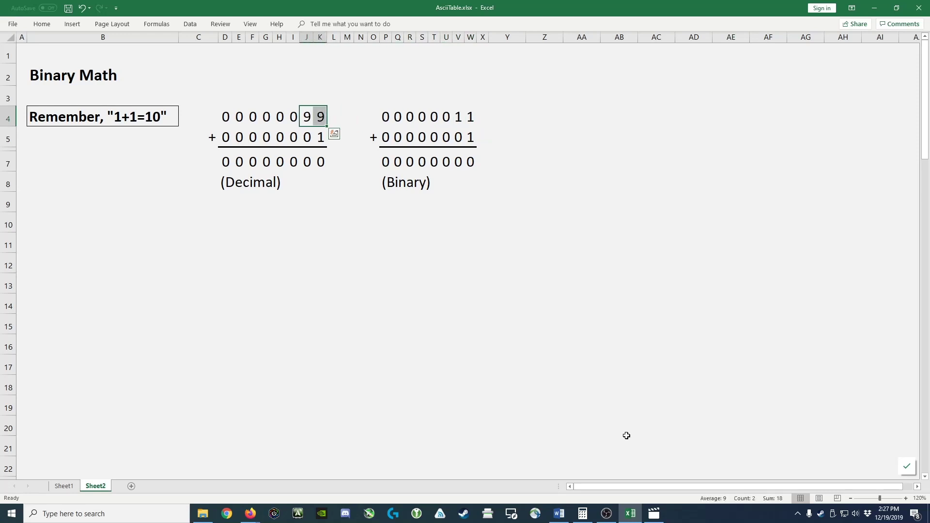
- Check the ones column 9+1 and enter a carry 1 above the tens column in J3
key("Down")
key("Right")
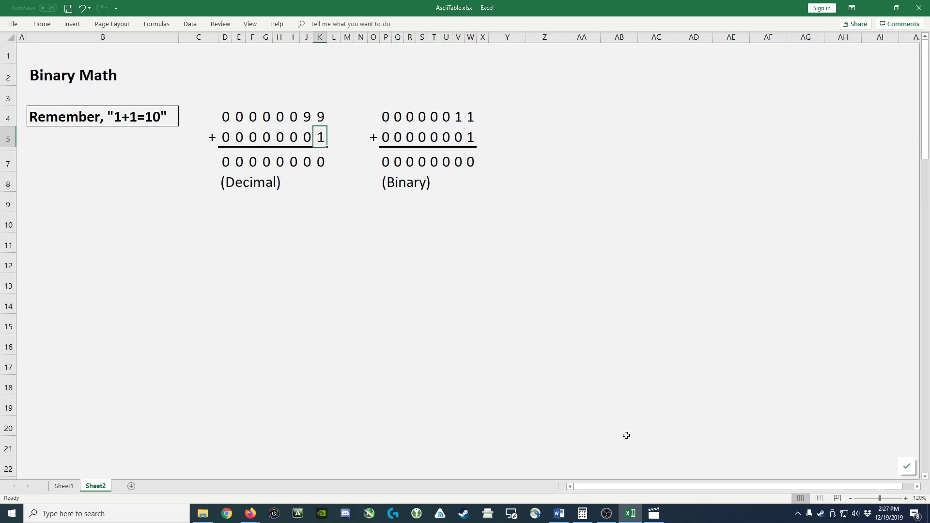
key("Up")
key("shift+Down")
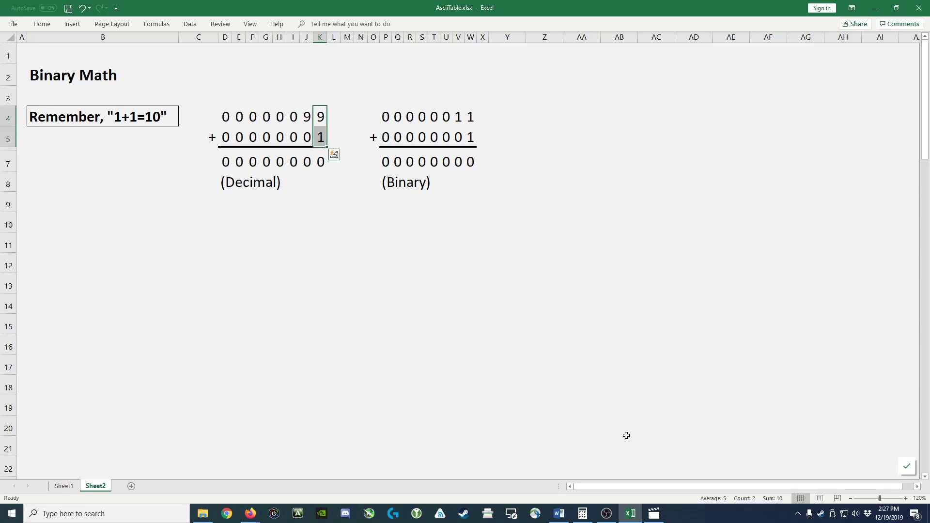
key("shift+Down")
key("Up")
key("Left")
type("1")
key("Return")
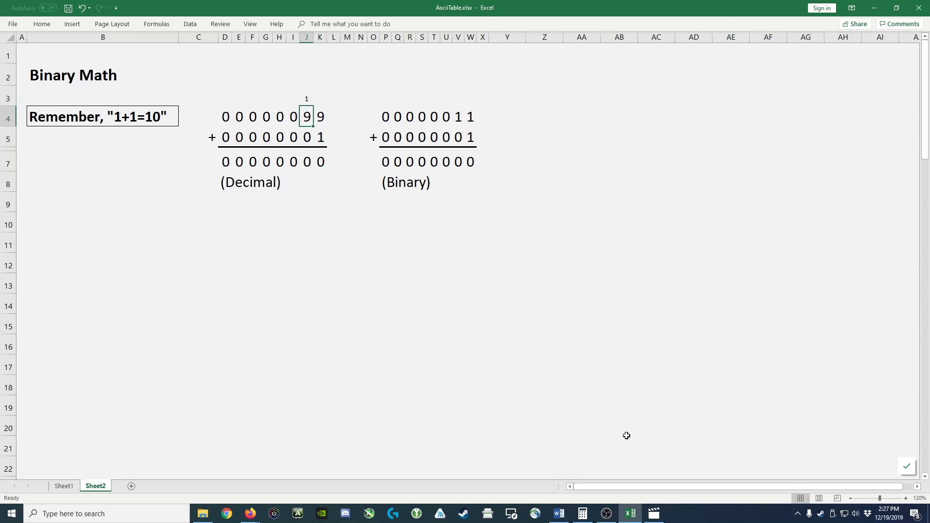
- After checking the tens column, enter a carry 1 above the hundreds column in I3
key("Up")
key("shift+Down")
key("shift+Down")
key("Down")
key("Down")
key("Down")
key("Down")
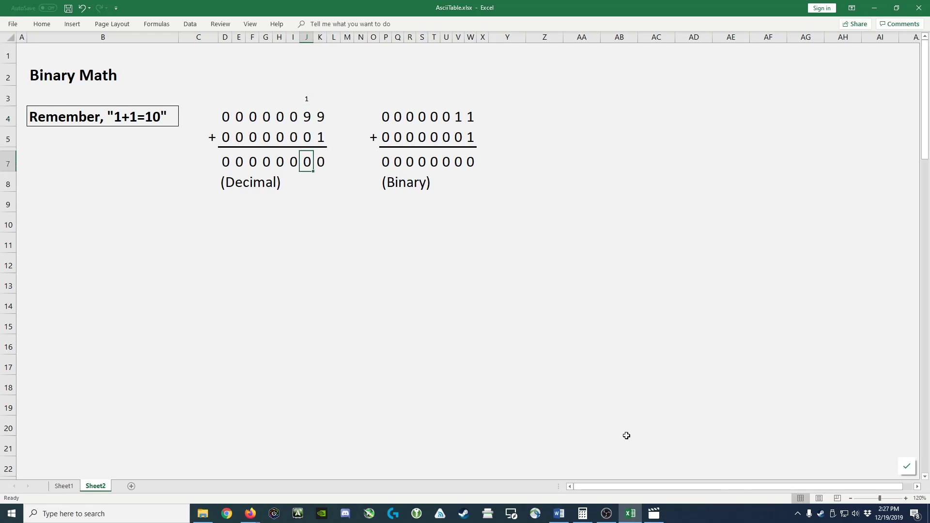
key("Up")
key("Up")
key("Up")
key("Up")
key("Left")
type("1")
key("Return")
- Enter 1 as the hundreds digit of the decimal result in I7
key("Up")
key("shift+Down")
key("shift+Down")
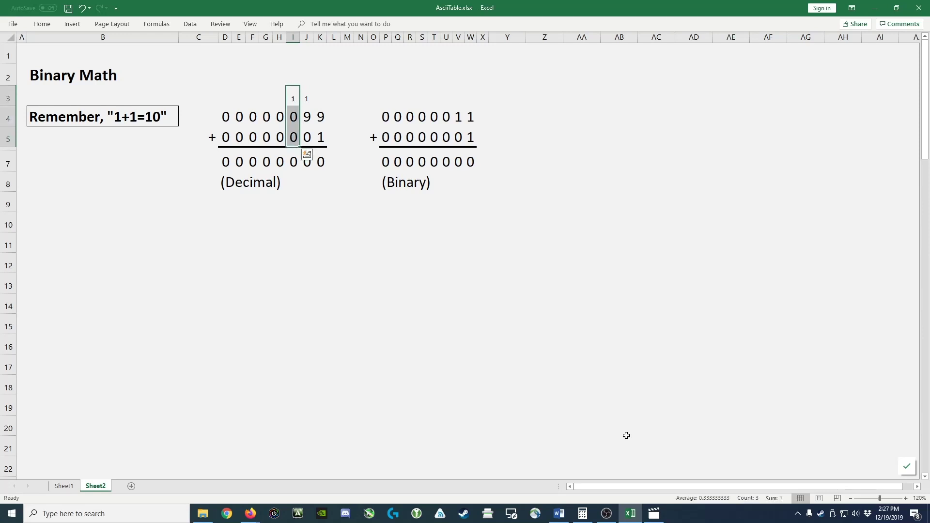
key("Down")
key("Down")
key("Down")
key("Down")
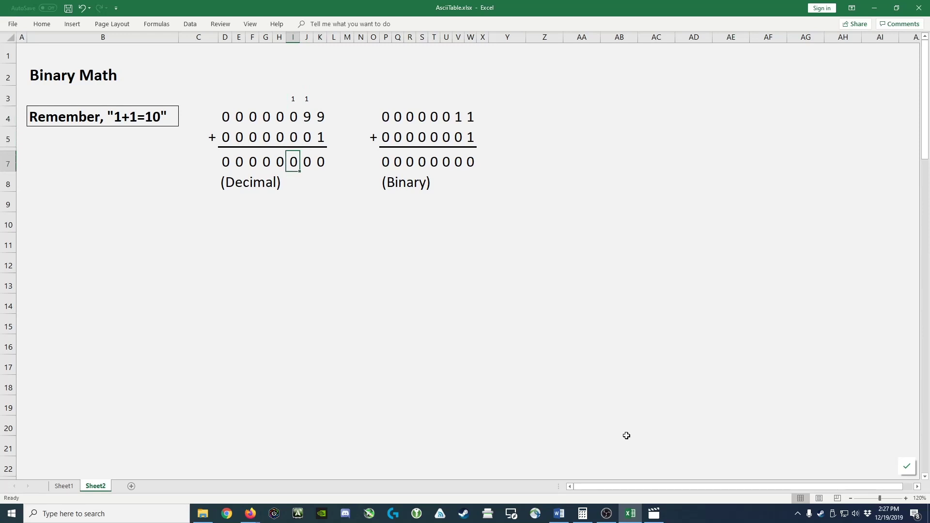
type("1")
key("Return")
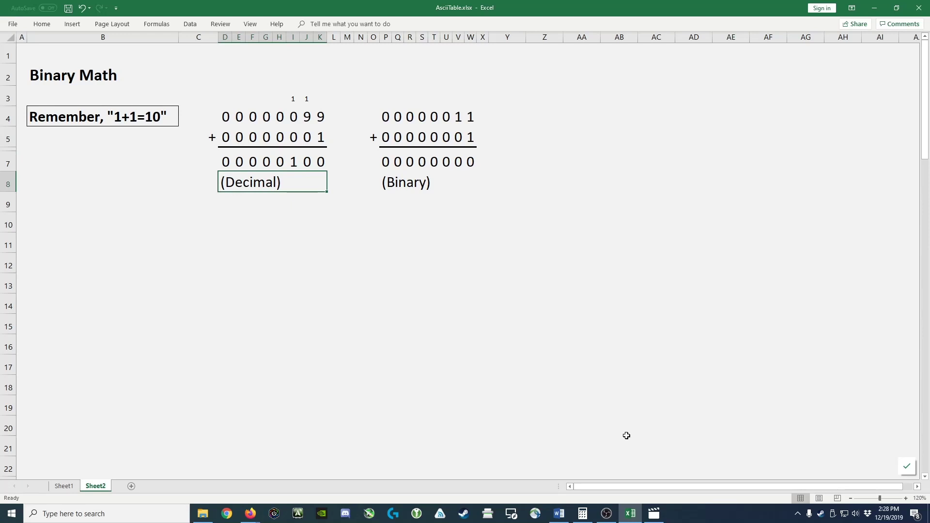
- Highlight the last three columns of the decimal sum to review 99+1=100
key("Right")
key("Up")
key("Up")
key("Up")
key("Left")
key("Left")
key("Left")
key("shift+Right")
key("shift+Right")
key("shift+Down")
key("shift+Down")
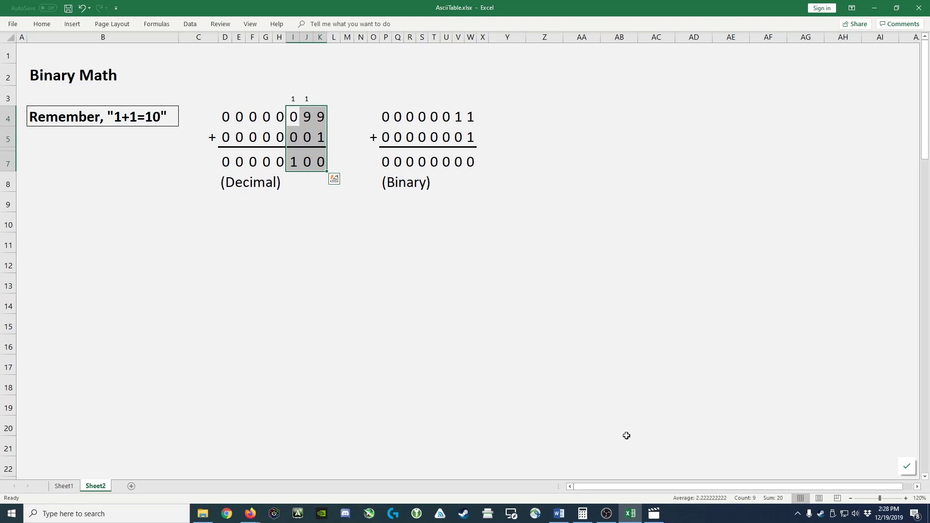
key("Right")
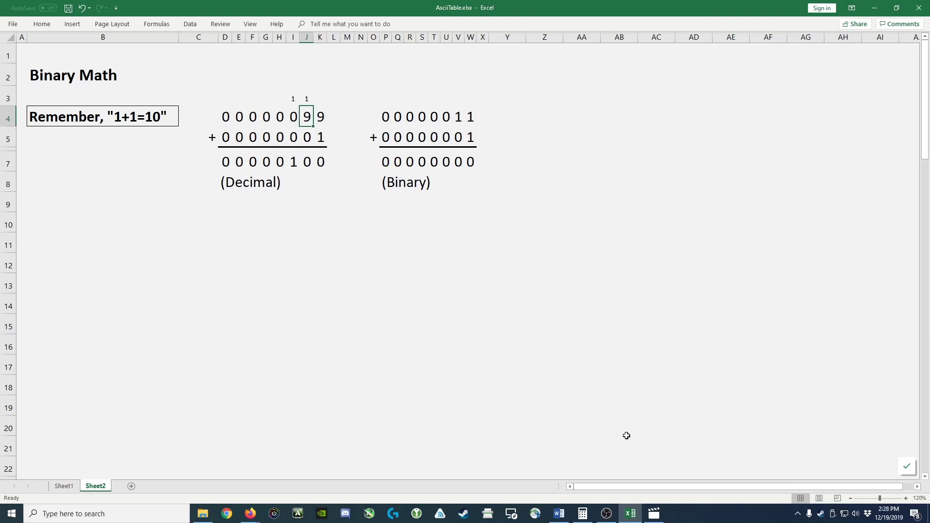
- Highlight the binary 11 and the two 1s plus result in its rightmost column
key("Right")
key("Right")
key("Right")
key("Right")
key("Right")
key("Right")
key("Right")
key("Right")
key("Right")
key("Right")
key("Right")
key("Right")
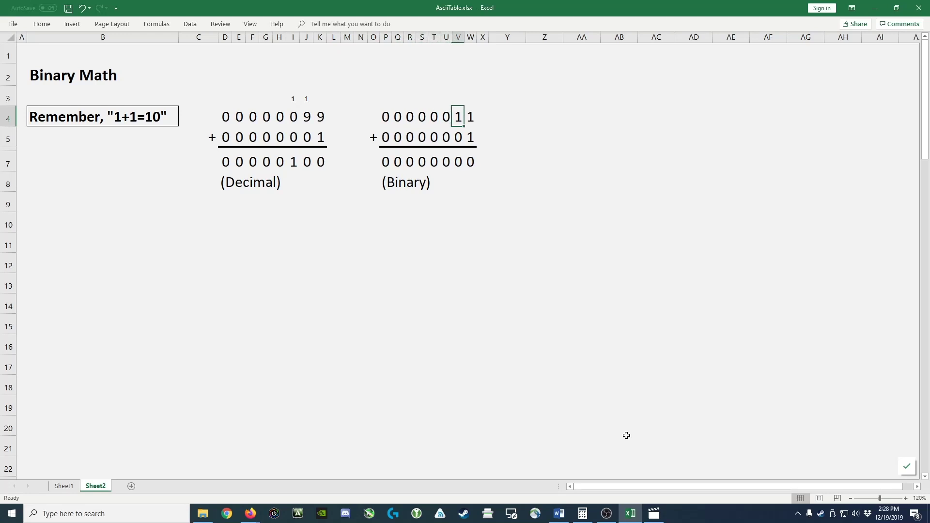
key("shift+Right")
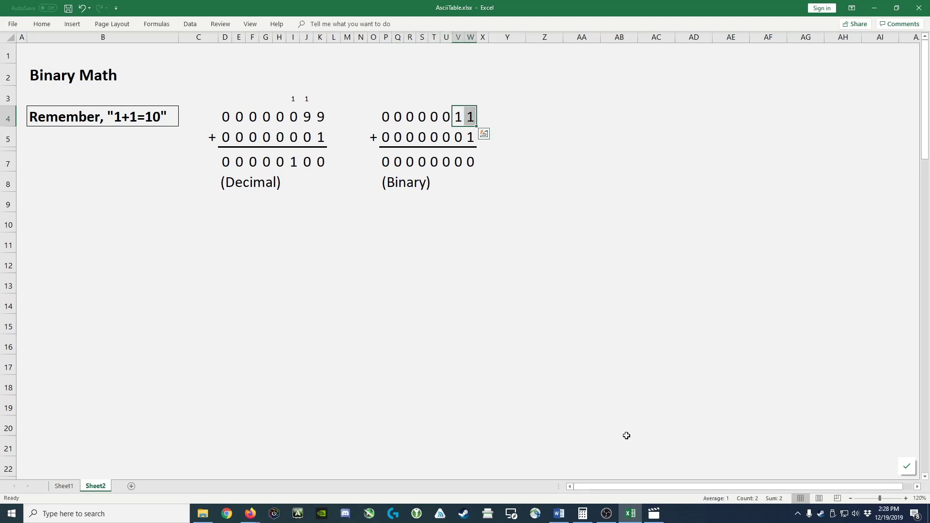
key("shift+Left")
key("Left")
key("Right")
key("Right")
key("shift+Down")
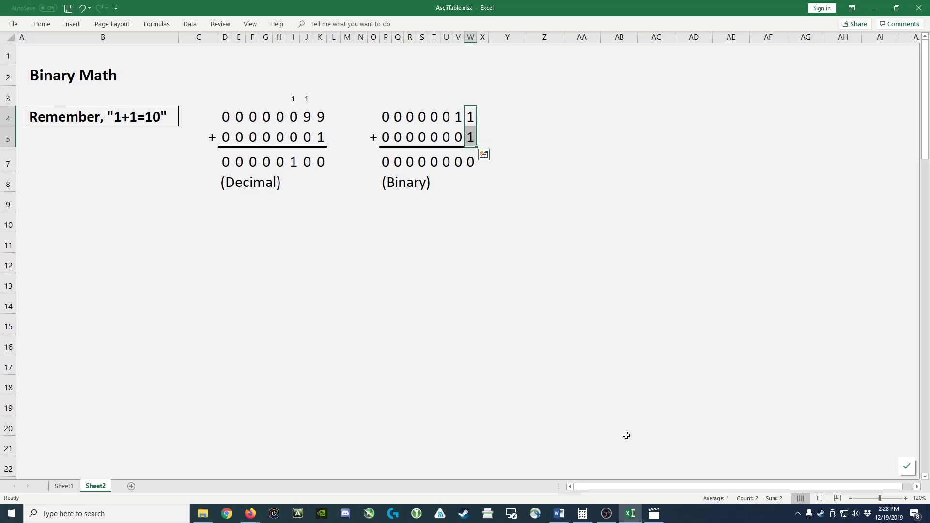
key("shift+Down")
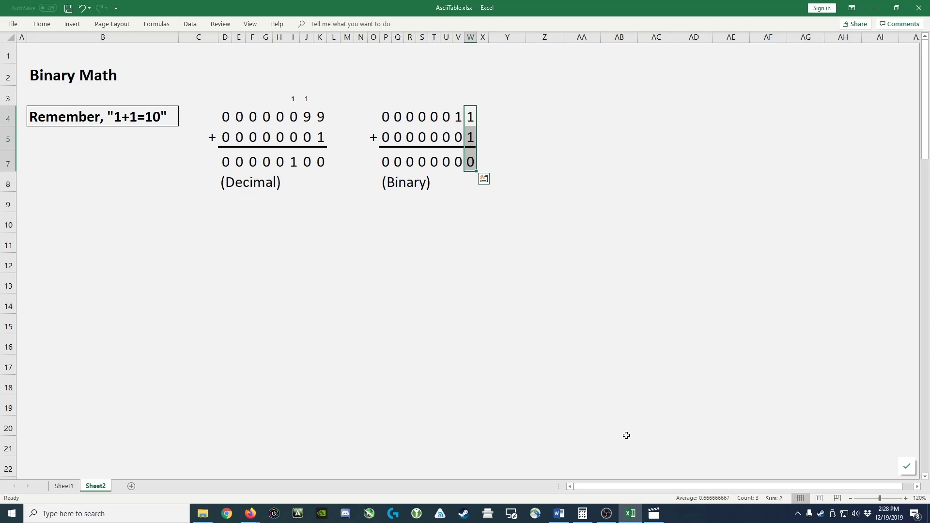
- Enter a carry 1 in row 3 above the second binary column (V)
key("Down")
key("Down")
key("Down")
key("Up")
- Review the second column and enter a carry 1 above the third binary column (U)
key("Up")
key("Up")
key("Up")
key("Left")
type("1")
key("Return")
key("Up")
key("shift+Down")
key("shift+Down")
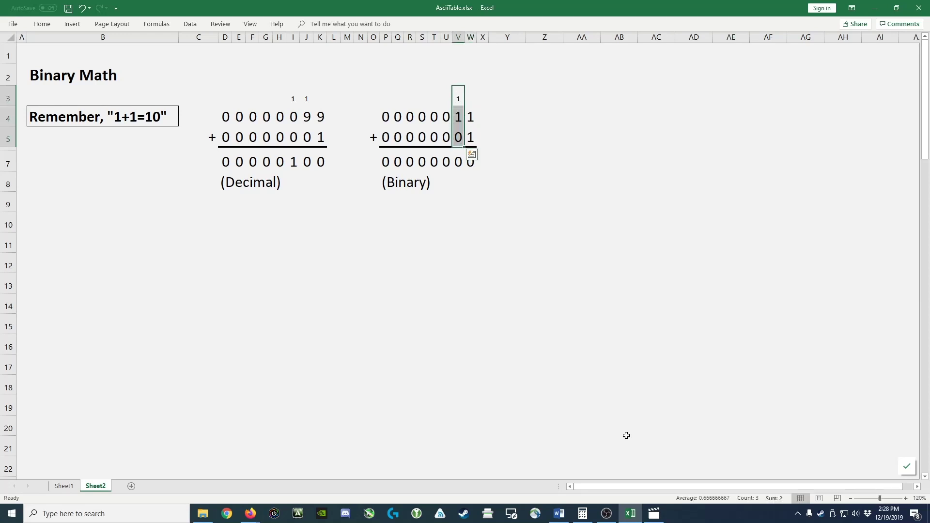
- Enter 1 in U7 so the binary result reads 00000100
key("shift+Down")
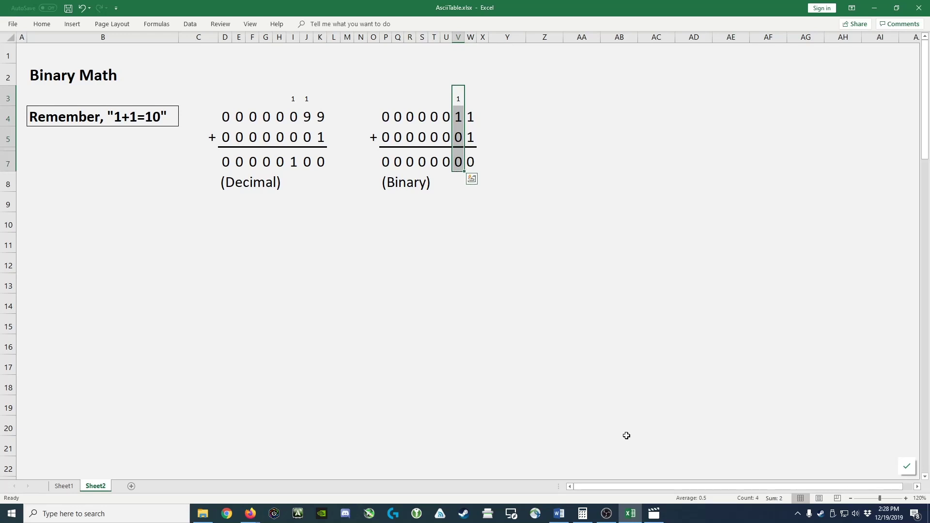
key("Down")
key("Down")
key("Down")
key("Down")
key("Up")
key("Up")
key("Up")
key("Up")
key("Left")
type("1")
key("Return")
key("Up")
key("shift+Down")
key("shift+Down")
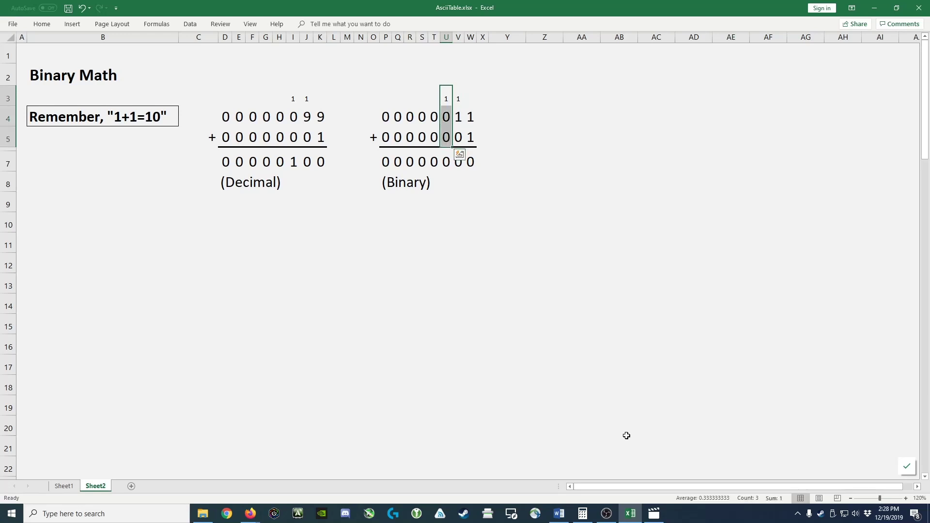
key("Down")
key("Down")
key("Down")
key("Down")
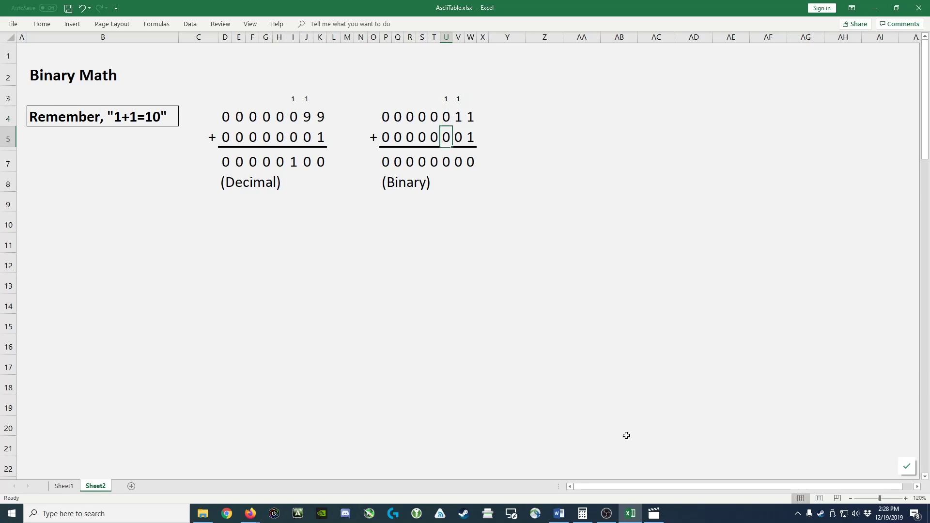
type("1")
key("Return")
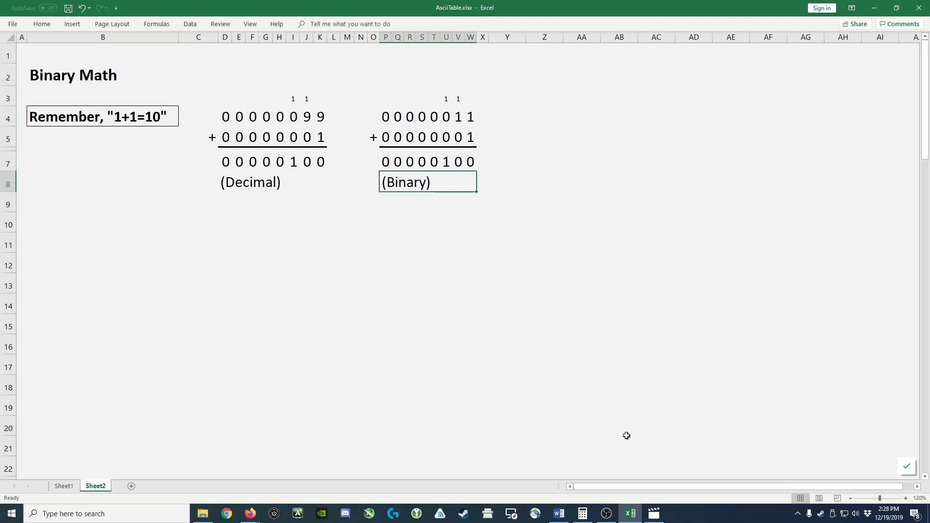
key("Up")
key("Up")
key("Up")
key("Right")
key("shift+Right")
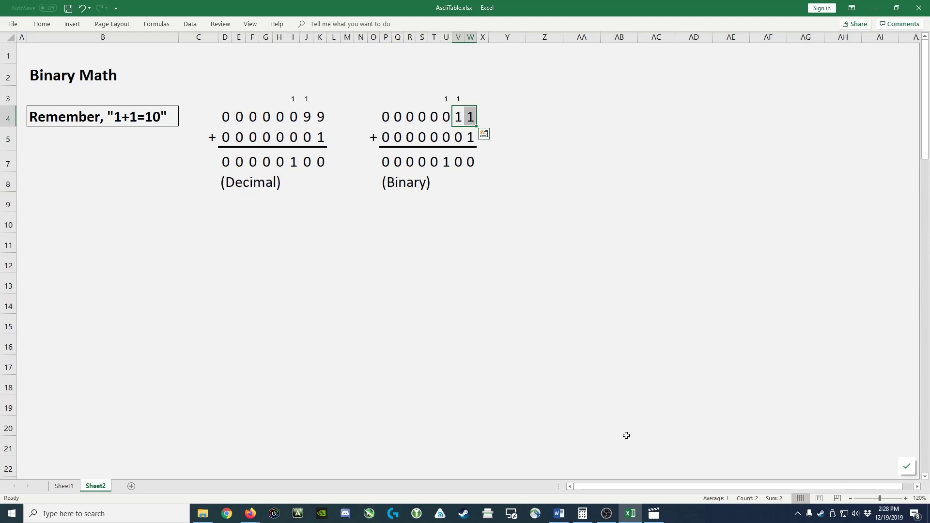
key("Down")
key("shift+Right")
key("Down")
key("Down")
key("Left")
key("shift+Right")
key("shift+Right")
key("Up")
key("Up")
key("Up")
key("Left")
key("Left")
key("Left")
key("Left")
key("Left")
key("Left")
key("Left")
key("Left")
key("Left")
key("Left")
key("Left")
key("Left")
key("Right")
key("shift+Right")
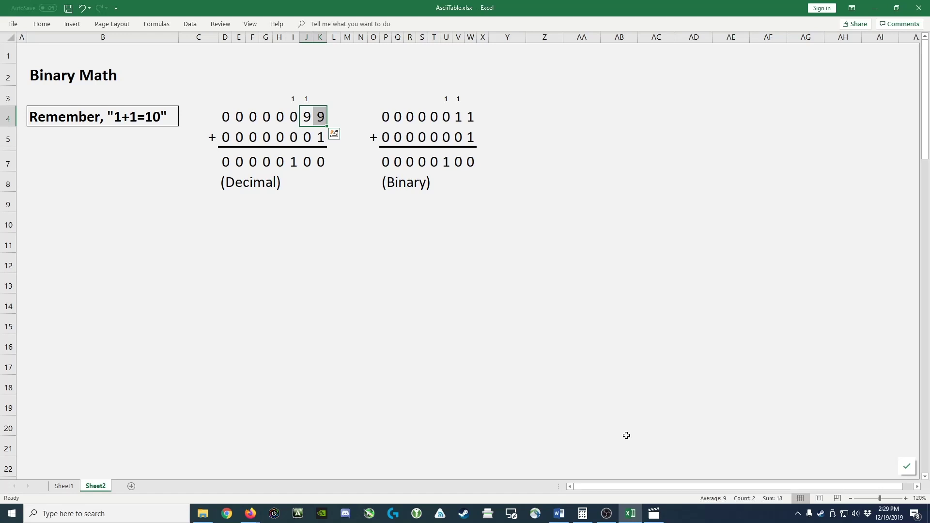
key("Down")
key("Right")
key("Down")
key("Left")
key("Left")
key("shift+Right")
key("shift+Right")
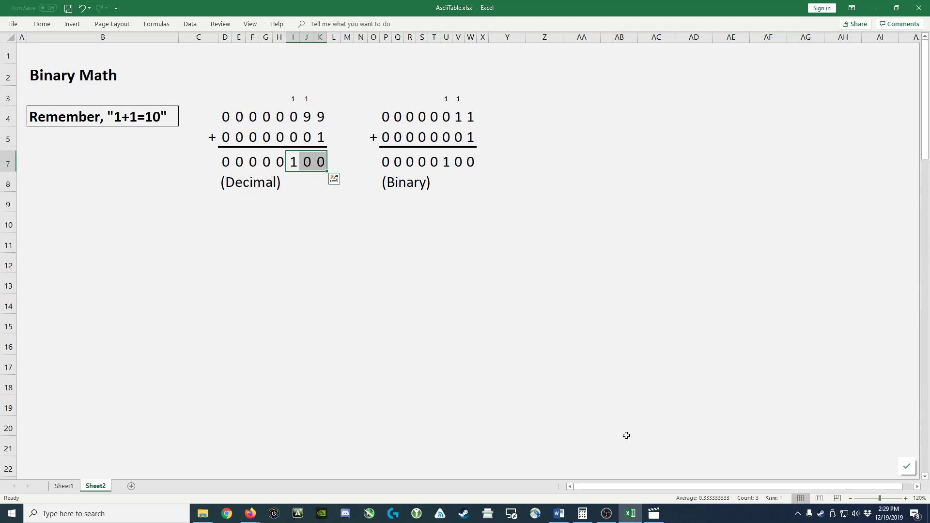
key("Up")
key("Up")
key("Up")
- Clear the carry 1s from both sums and make the decimal top number 999
key("shift+Right")
key("Delete")
key("Down")
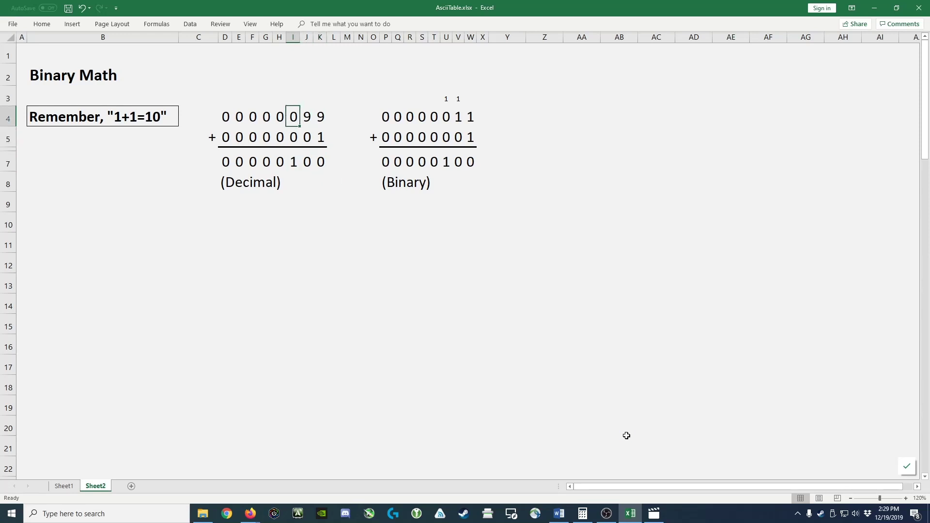
type("9")
key("Right")
key("Right")
key("Right")
key("Right")
key("Right")
key("Right")
key("Right")
key("Right")
key("Right")
key("Right")
key("Right")
key("Right")
key("Up")
key("shift+Right")
key("Delete")
key("Down")
key("Down")
- Change the decimal result to 00001000 with 1 in the thousands place and 0 after it
key("Left")
key("Left")
key("Left")
key("Left")
key("Left")
key("Left")
key("Left")
key("Left")
key("Left")
- Type a third 1 in the binary top row so it reads 00000111
key("Left")
key("Left")
key("Left")
key("Down")
key("Left")
key("Down")
type("1")
key("Right")
type("0")
key("Right")
key("Right")
key("Right")
key("Up")
key("Up")
key("Left")
key("shift+Left")
key("shift+Left")
key("Right")
key("Right")
key("Right")
key("Right")
key("Right")
key("Right")
key("Right")
key("Right")
key("Right")
key("Right")
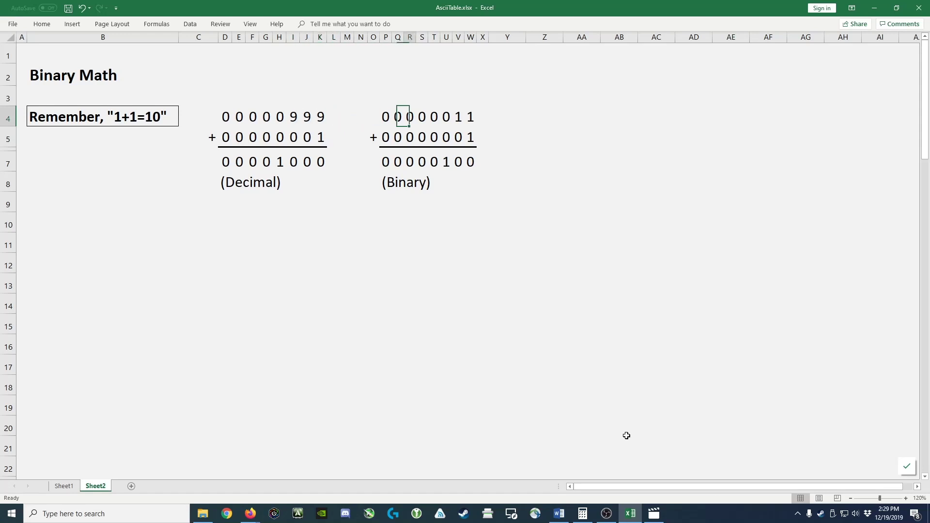
type("1")
key("Return")
- Update the binary result to 00001000, replacing the old 1 with 0 and adding 1 in the eights place
key("Up")
key("shift+Right")
key("shift+Right")
key("Down")
key("Down")
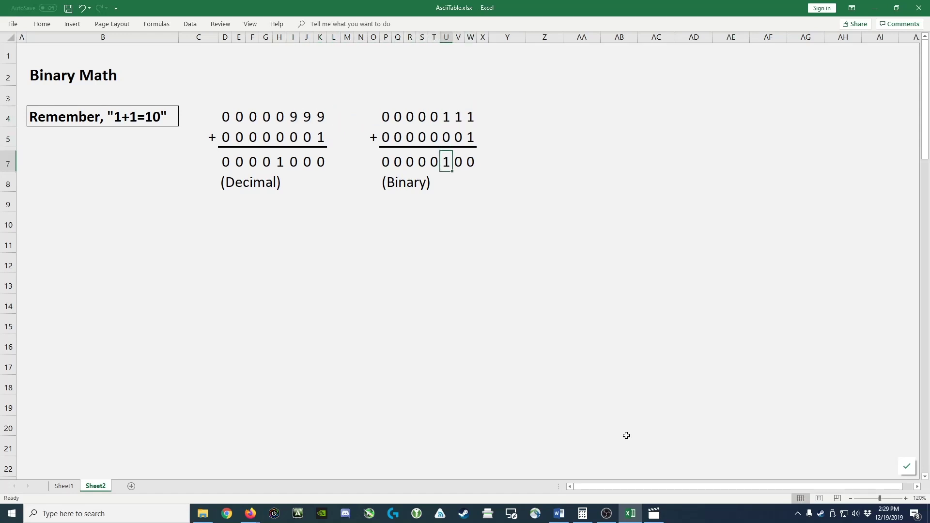
type("0")
key("Return")
key("Up")
key("Up")
key("Up")
key("shift+Right")
key("shift+Right")
key("Down")
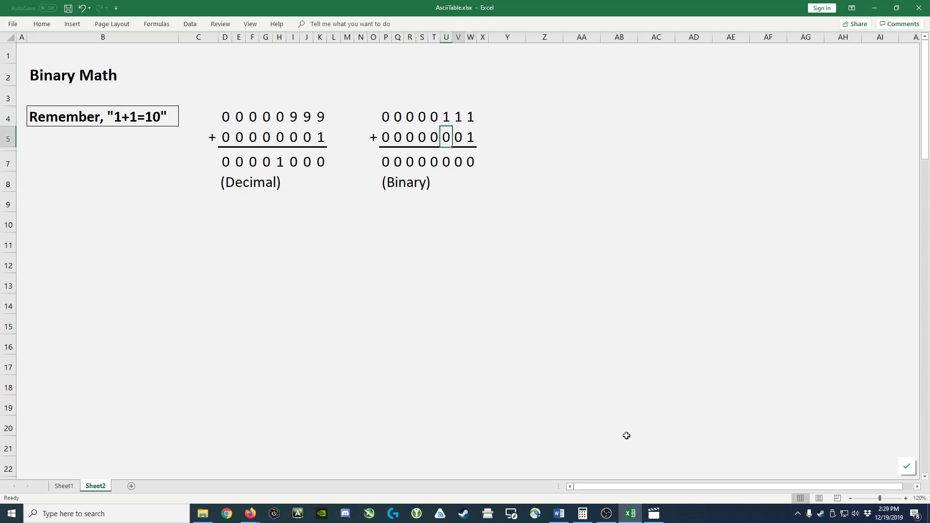
key("Right")
key("Right")
key("Down")
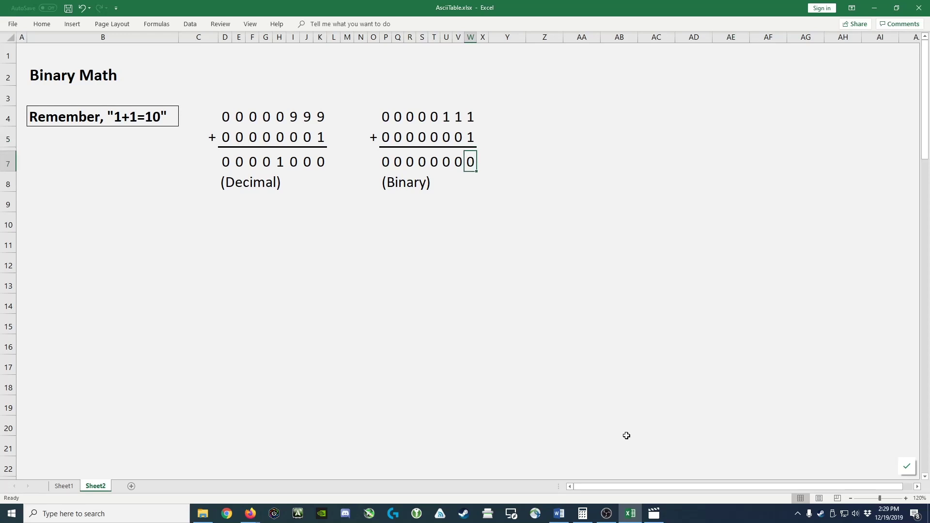
key("Left")
key("Left")
key("Left")
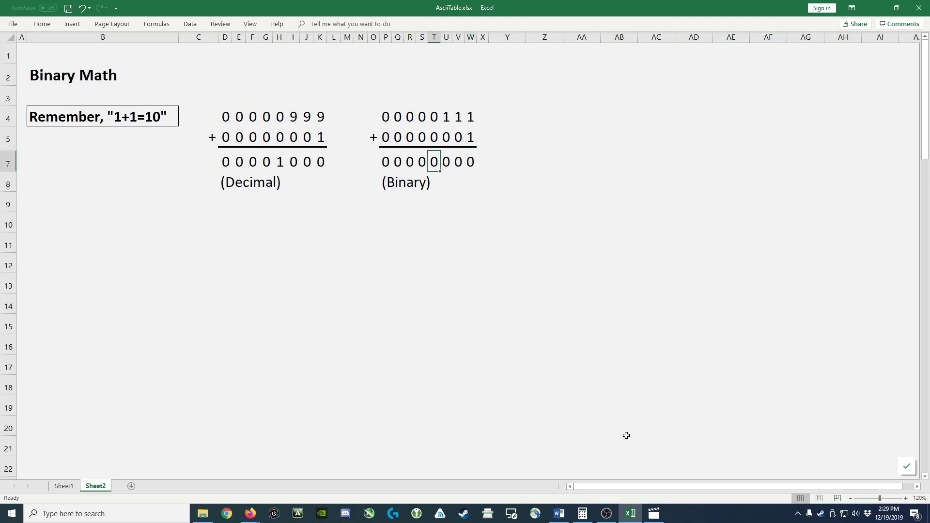
type("1")
key("Right")
key("Right")
key("Right")
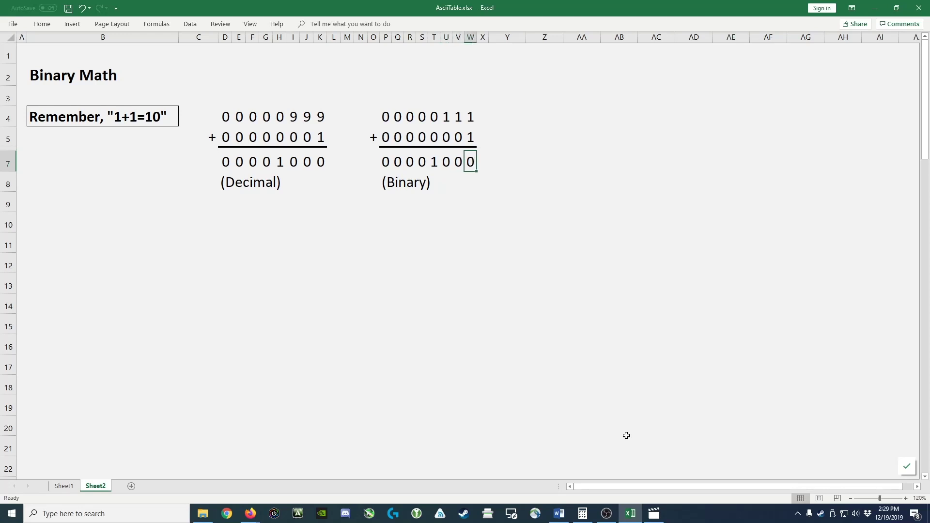
- Review the binary ones column 1+1 and enter a carry 1 in V3
key("Up")
key("Up")
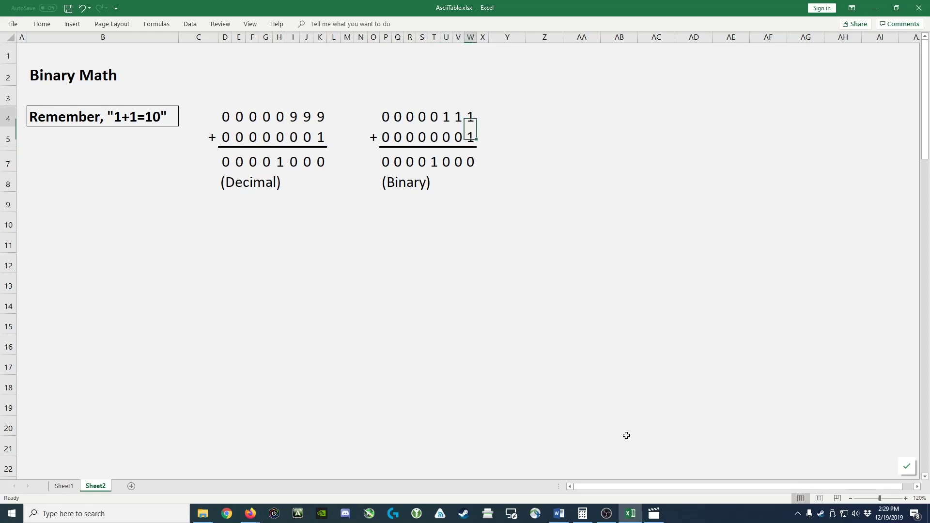
key("shift+Down")
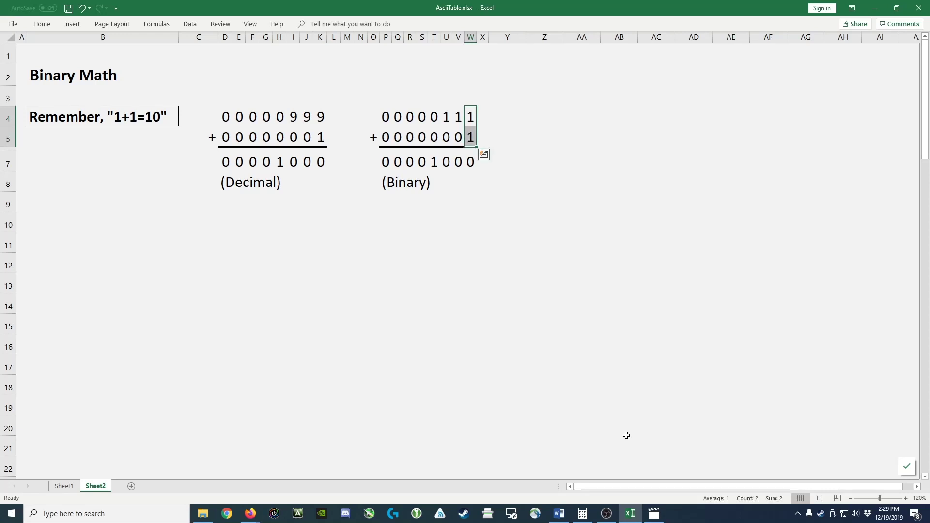
key("Down")
key("Down")
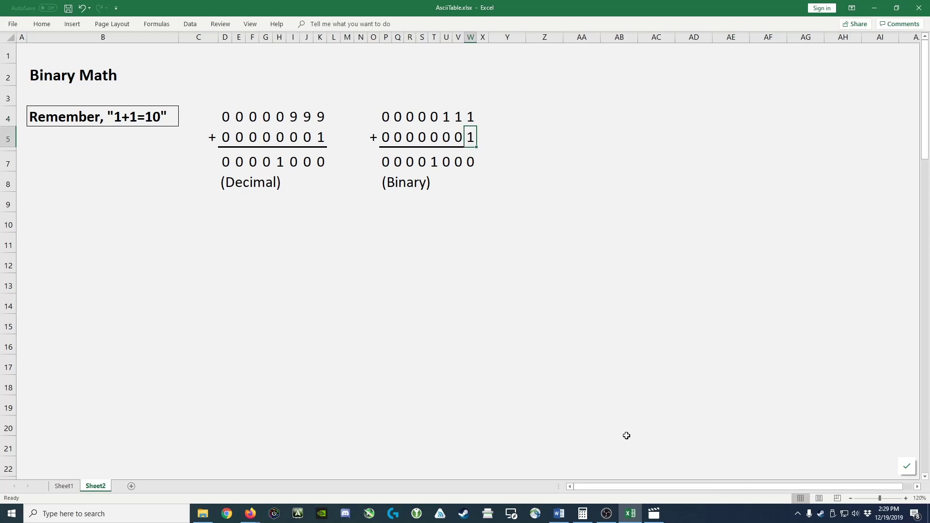
key("Up")
key("Up")
key("Up")
key("Left")
type("1")
key("Return")
- Review the second binary column and enter a carry 1 in U3
key("Up")
key("shift+Down")
key("shift+Down")
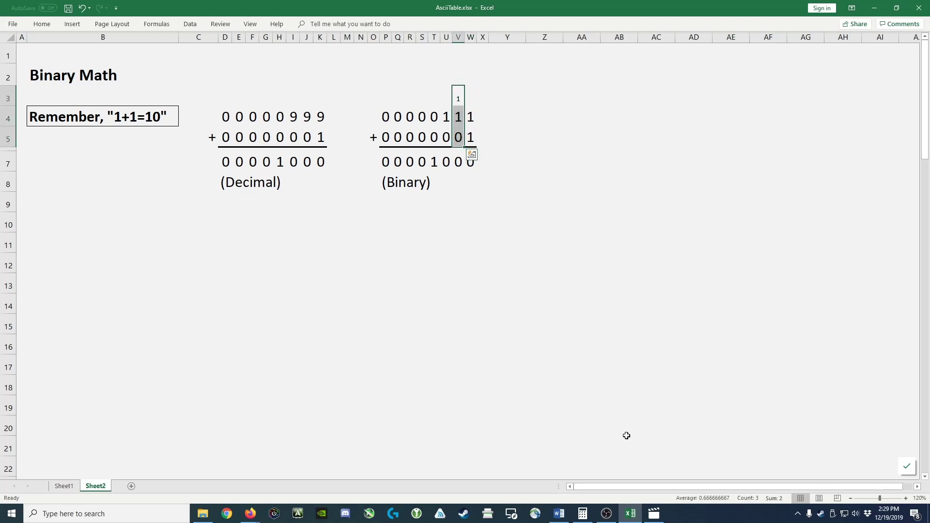
key("Down")
key("Down")
key("Down")
key("Up")
key("Up")
key("Up")
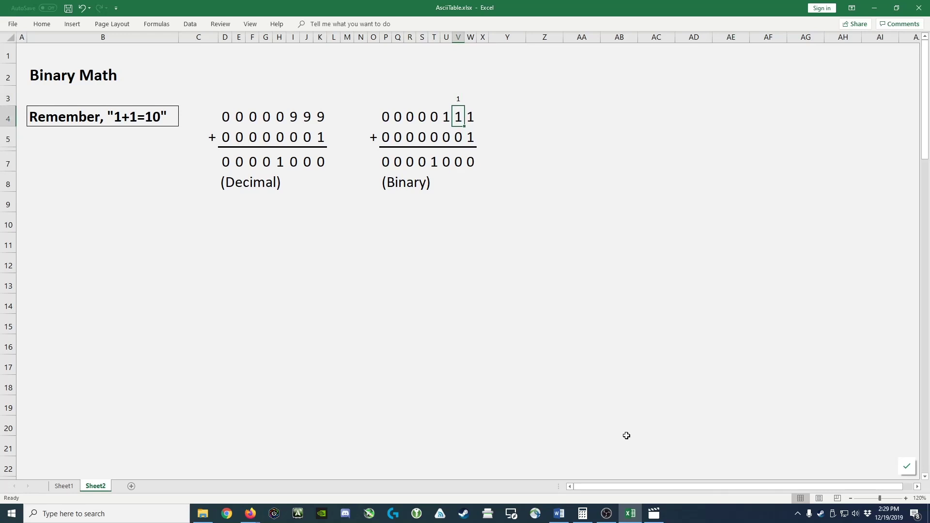
key("Left")
type("1")
key("Return")
- Review the third binary column, enter a carry 1 in T3, and check the fourth column
key("Up")
key("shift+Down")
key("shift+Down")
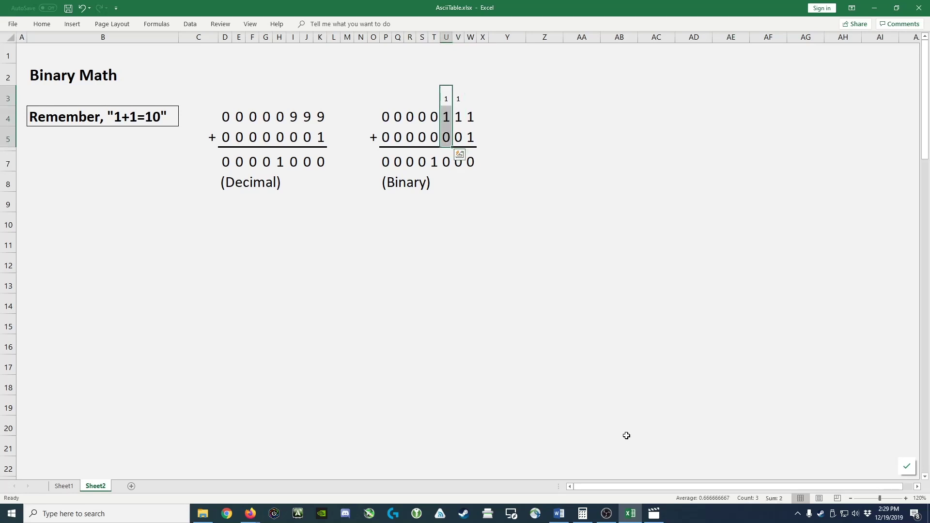
key("Down")
key("Down")
key("Down")
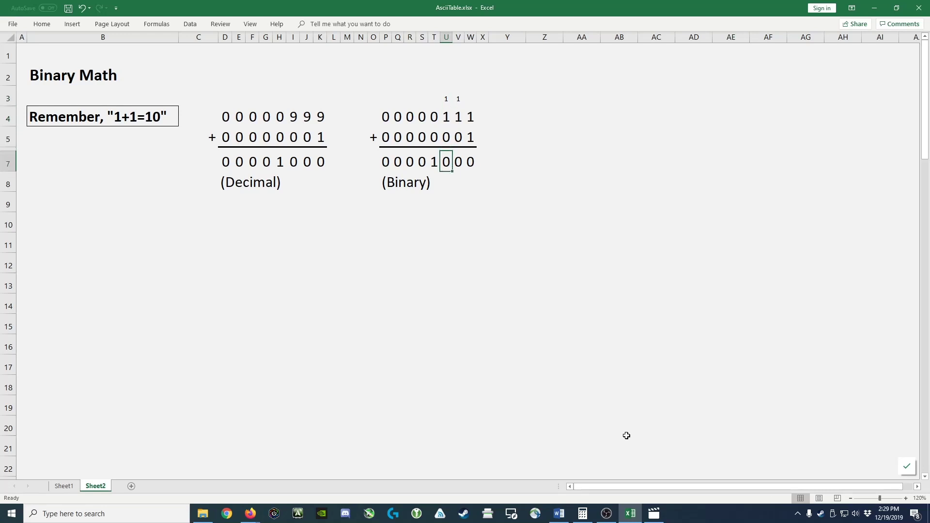
key("Up")
key("Up")
key("Up")
key("Left")
type("1")
key("Return")
key("Up")
key("shift+Down")
key("shift+Down")
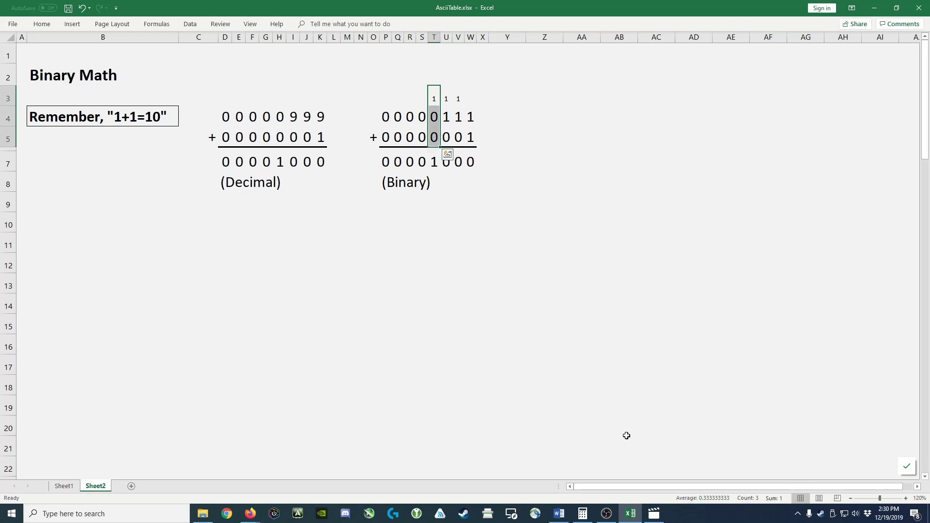
key("Down")
key("Down")
key("Down")
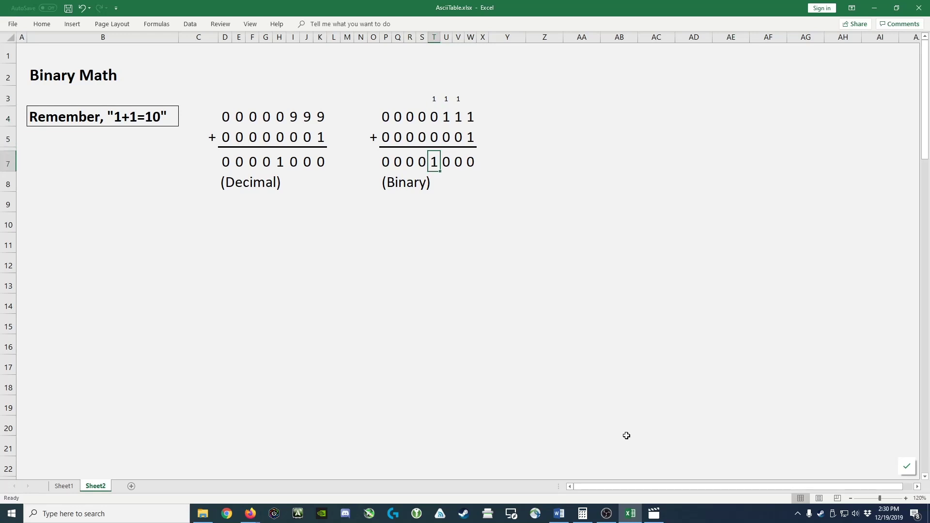
- Clear the three carry 1s from T3:V3
key("Left")
key("Left")
key("Left")
key("Left")
key("Left")
key("Left")
key("Left")
key("Left")
key("Left")
key("Left")
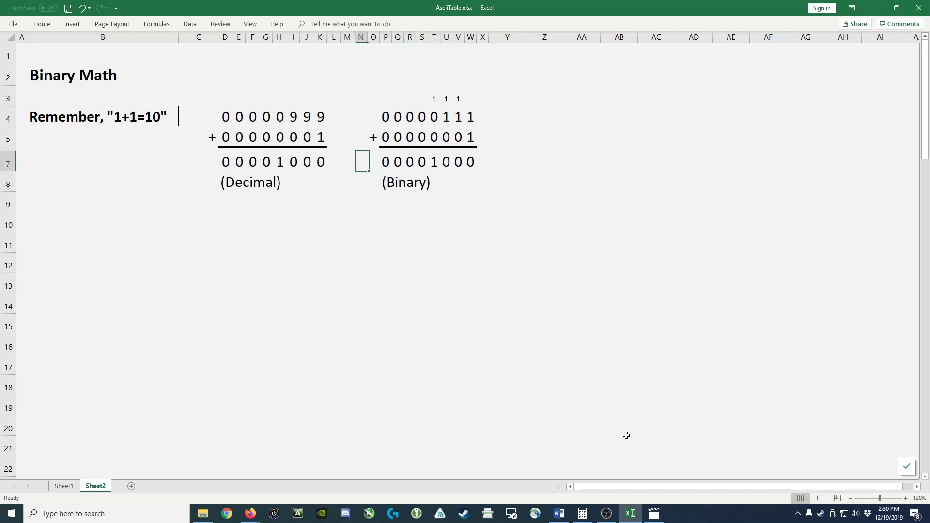
key("Up")
key("Up")
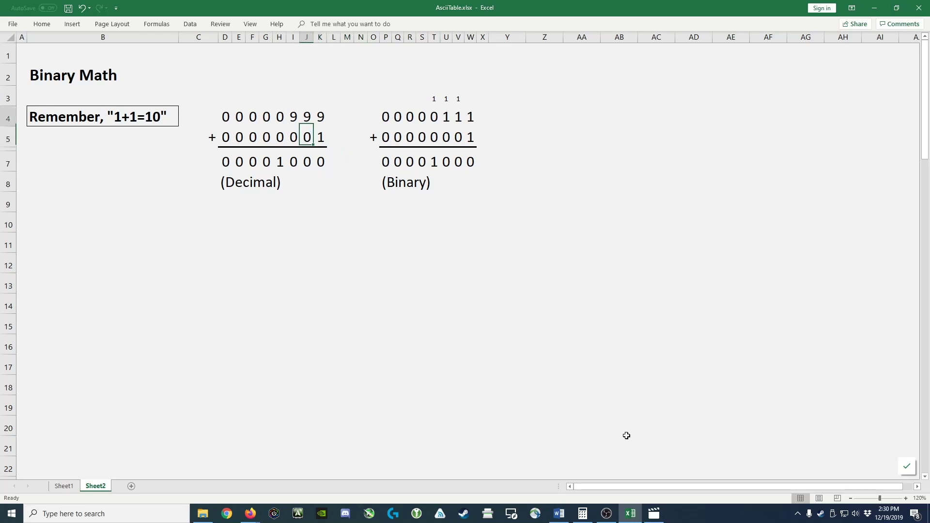
key("Right")
key("Right")
key("Right")
key("Right")
key("Right")
key("Right")
key("Right")
key("Right")
key("Right")
key("Right")
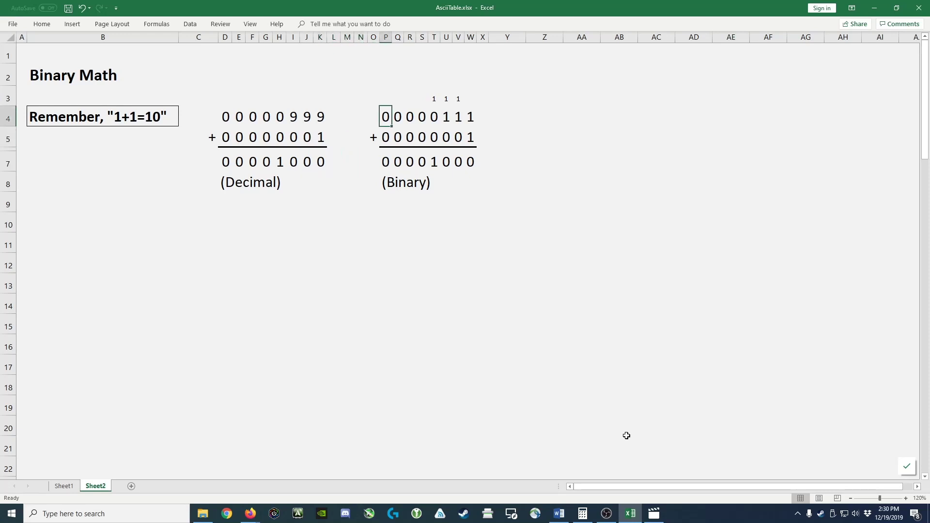
key("Up")
key("shift+Right")
key("shift+Right")
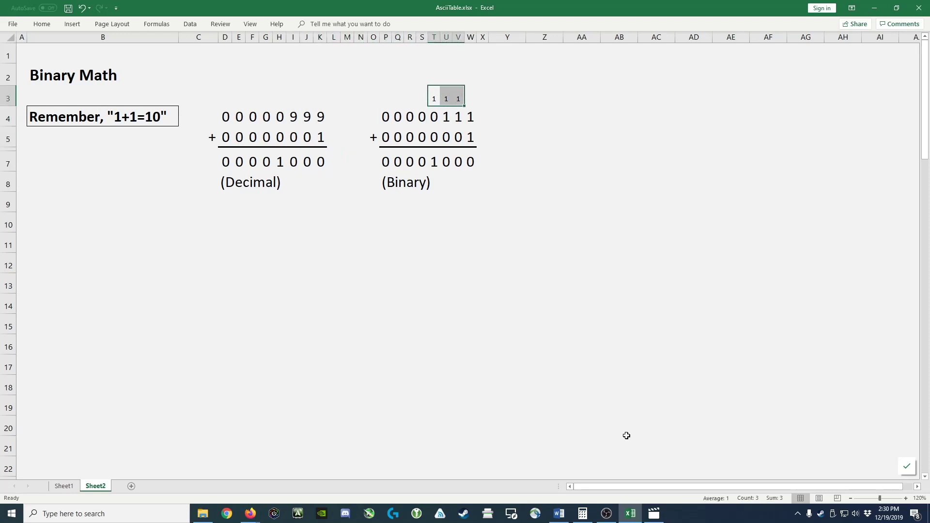
key("Delete")
- Enter 1, 0, 0 into T4:V4 so the top binary number reads 00001001
key("Down")
type("1")
key("Right")
type("0")
key("Right")
type("0")
key("Right")
- Reset the answer digit in T7 to 0, giving 00000000, and review the 1001 digits
key("Down")
key("Down")
key("Down")
key("Left")
key("Left")
key("Left")
key("BackSpace")
type("0")
key("Up")
key("Up")
key("shift+Right")
key("shift+Right")
key("shift+Right")
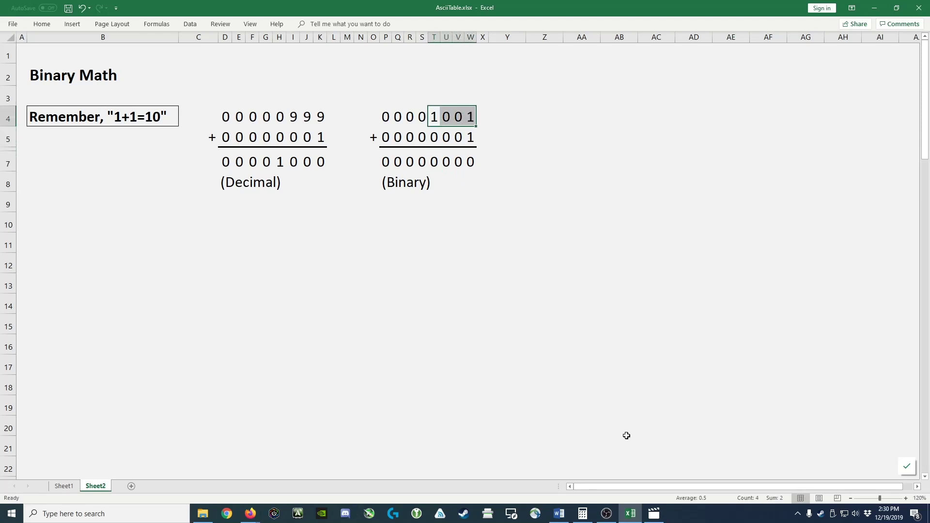
key("Down")
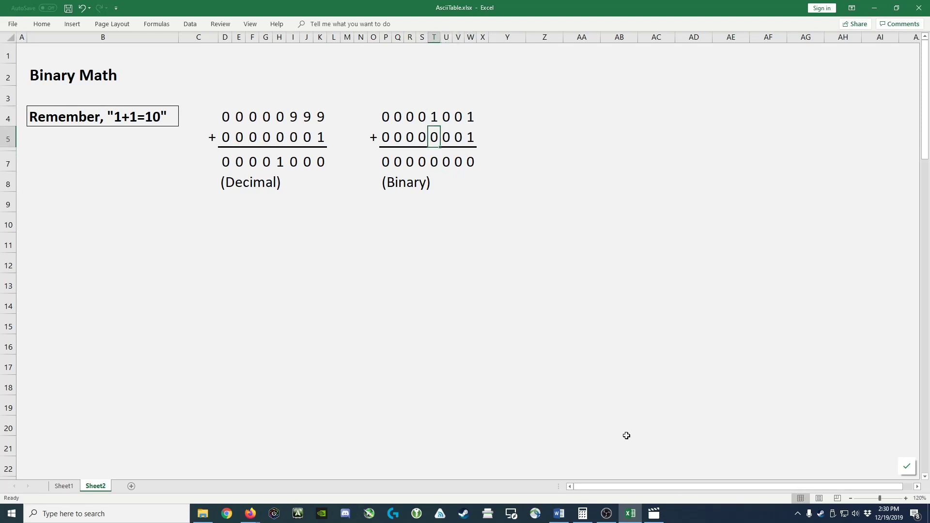
key("Right")
key("Right")
key("Right")
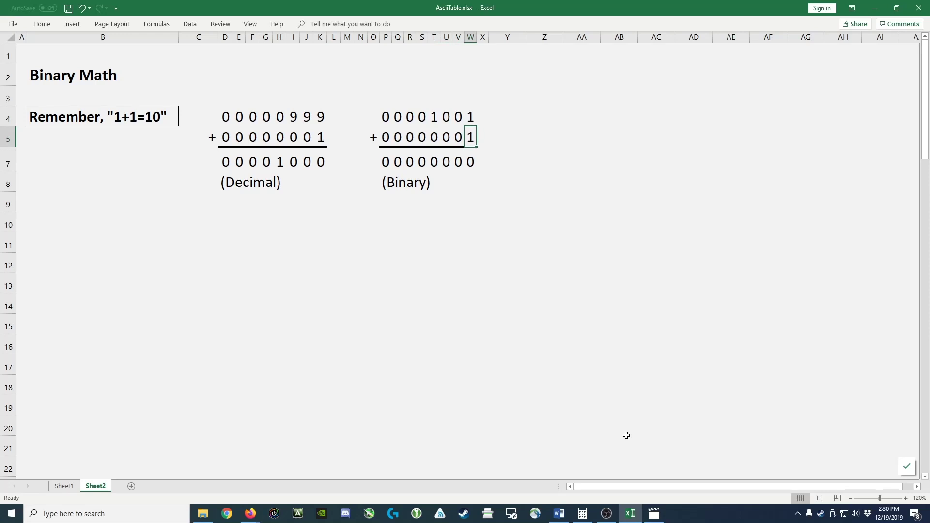
key("Up")
key("Up")
key("Down")
key("Left")
key("Left")
key("Left")
key("Left")
key("Left")
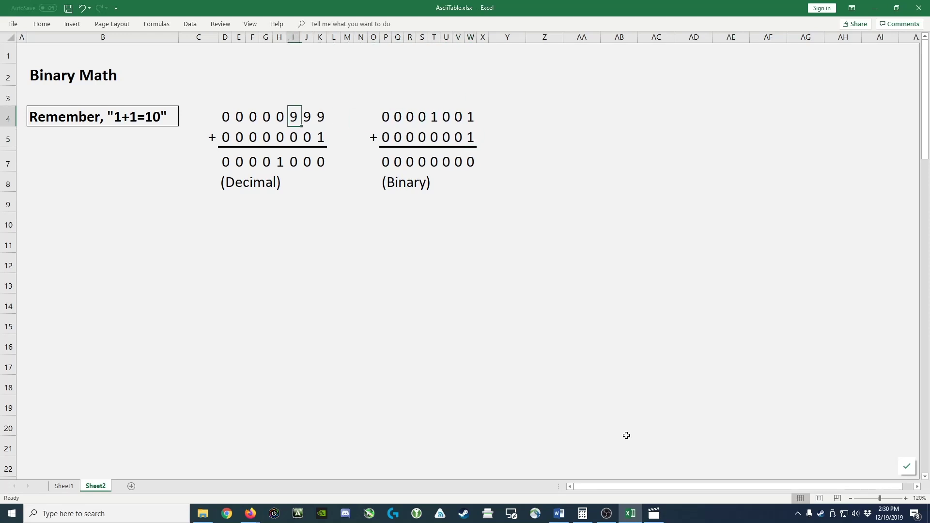
key("shift+Right")
key("shift+Right")
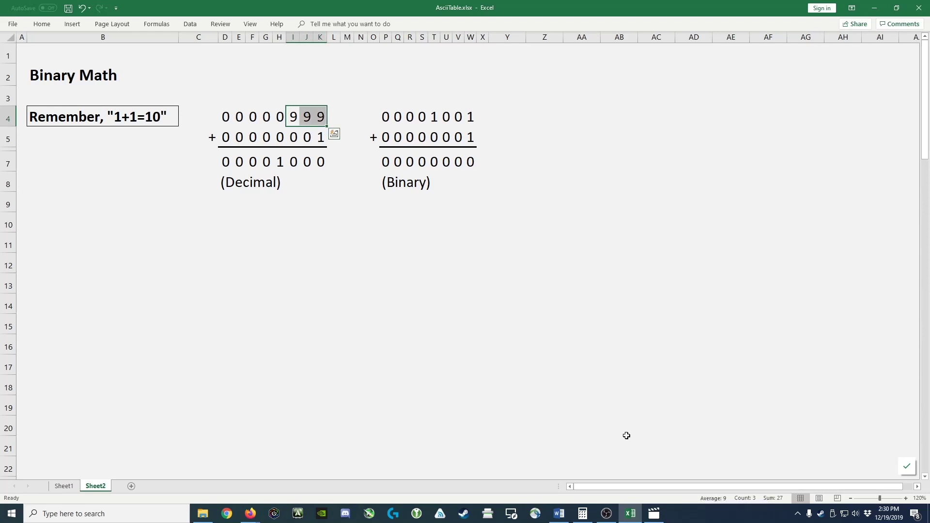
key("Right")
- Add the two rightmost 1s and mark a carry 1 in V3
key("ctrl+Right")
key("ctrl+Right")
key("ctrl+Right")
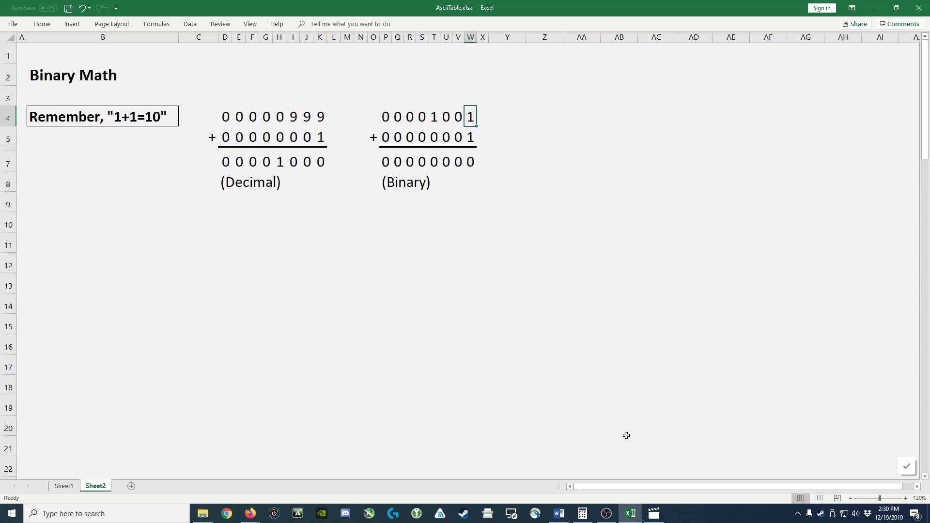
key("shift+Down")
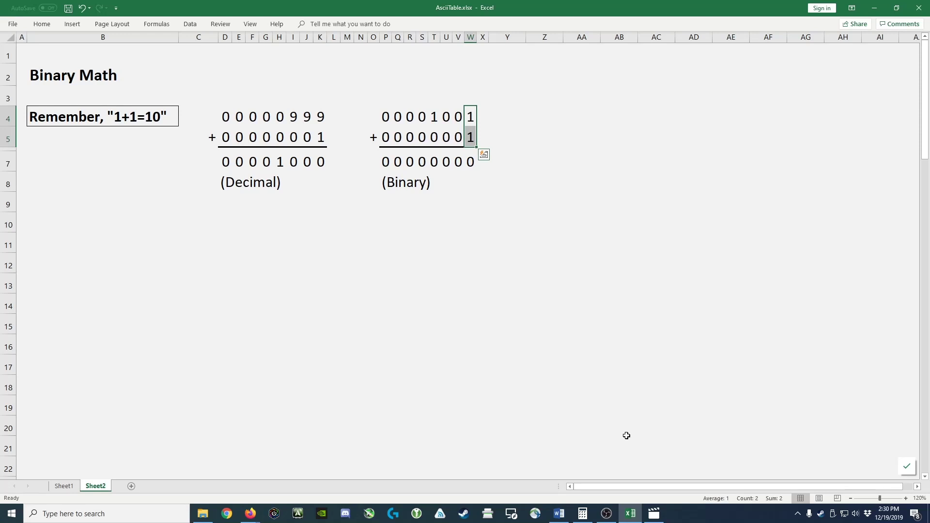
key("shift+Down")
key("Down")
key("Down")
key("Down")
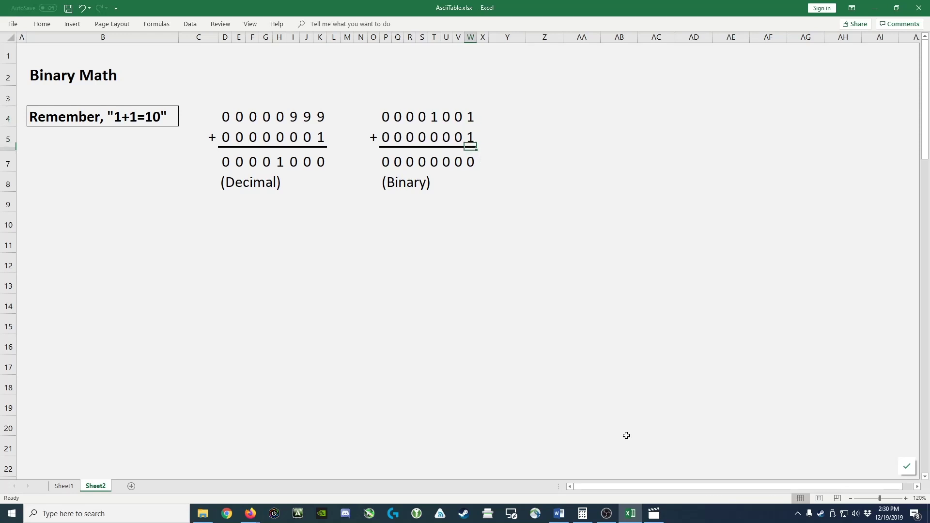
key("Up")
key("Up")
key("Up")
key("Up")
key("Left")
type("1")
key("shift+Down")
- Enter 1 in answer cells V7 and T7, making the result 00001010
key("shift+Up")
key("shift+Down")
key("shift+Down")
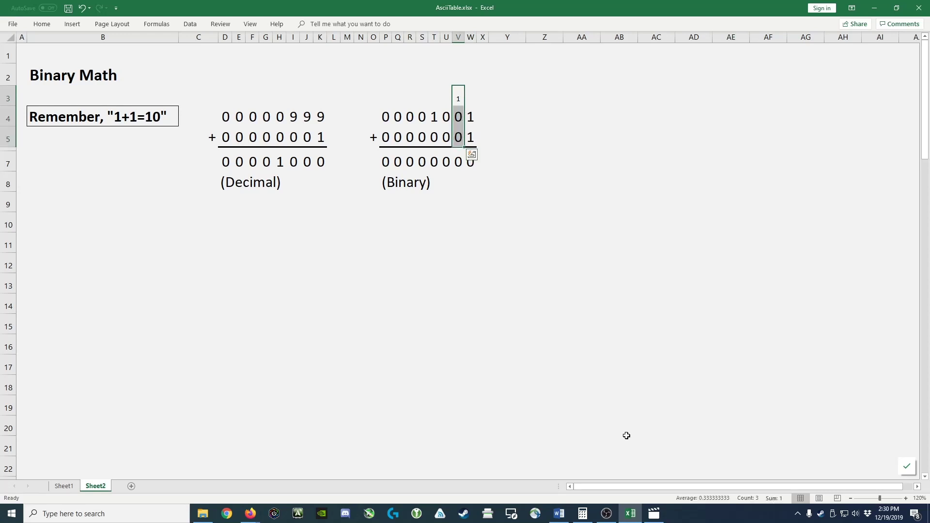
key("Down")
key("Down")
key("Down")
key("Down")
type("1")
key("Up")
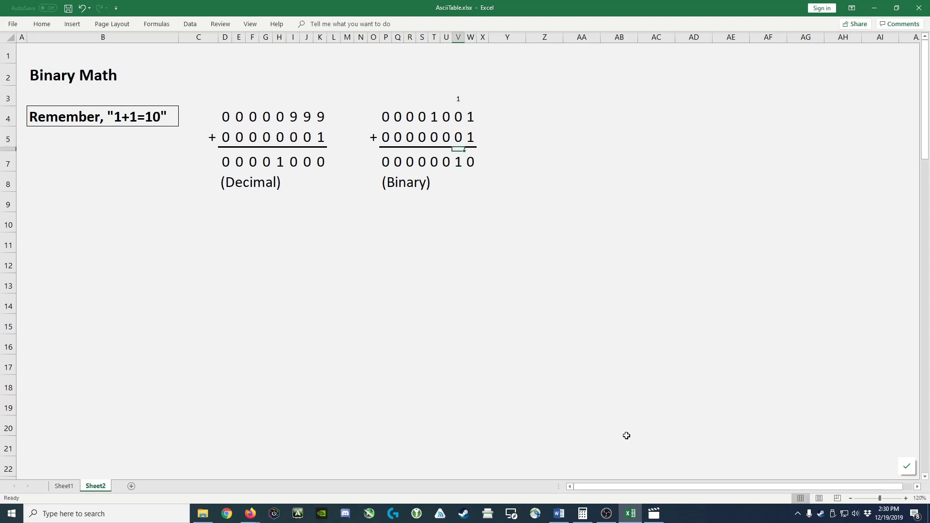
key("Left")
key("Up")
key("Up")
key("Up")
key("Down")
key("shift+Down")
key("Left")
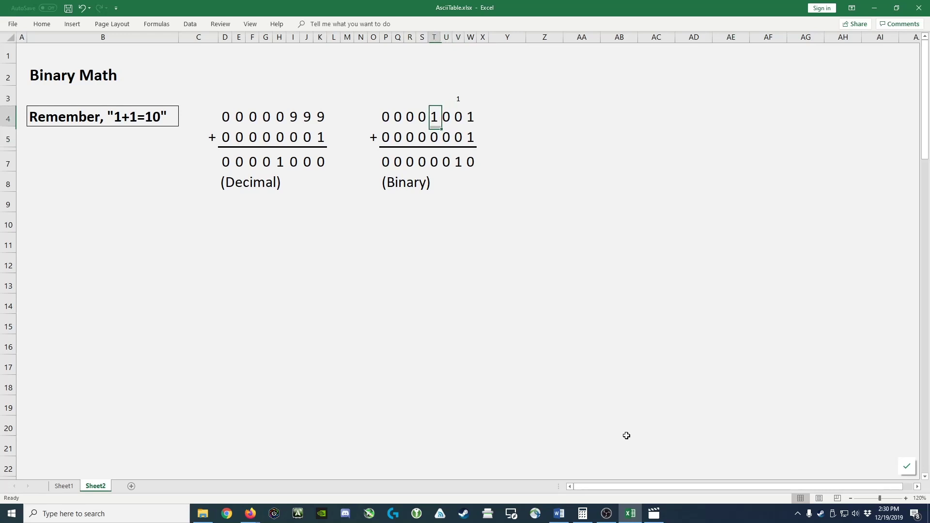
key("Up")
key("Down")
key("Down")
key("Down")
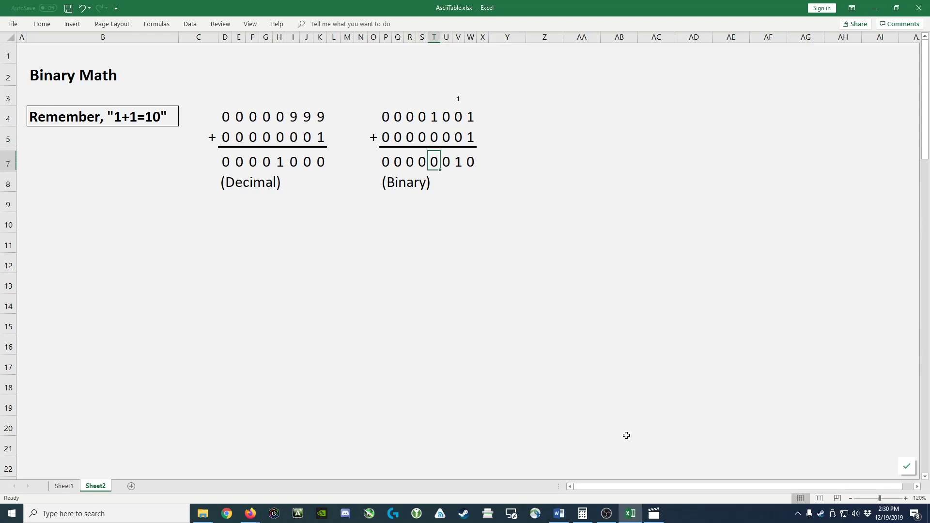
type("1")
key("Return")
- Select the last four digits of each row to compare 1001 + 0001 = 1010
key("Up")
key("Up")
key("Up")
key("shift+Right")
key("shift+Right")
key("shift+Right")
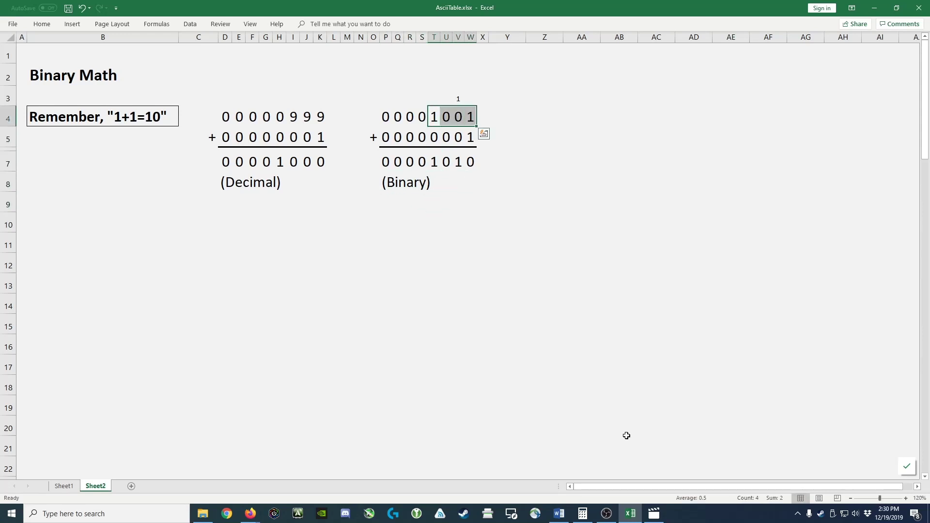
key("Down")
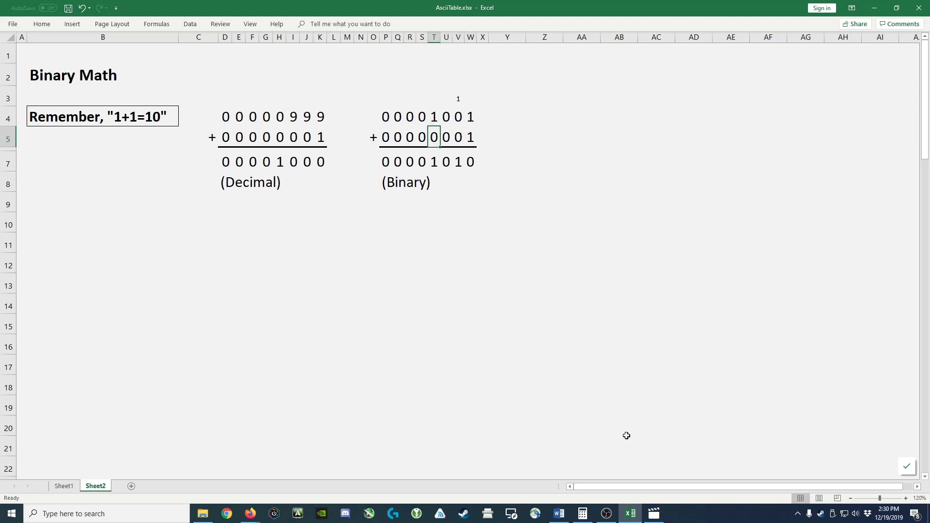
key("shift+Right")
key("shift+Right")
key("shift+Right")
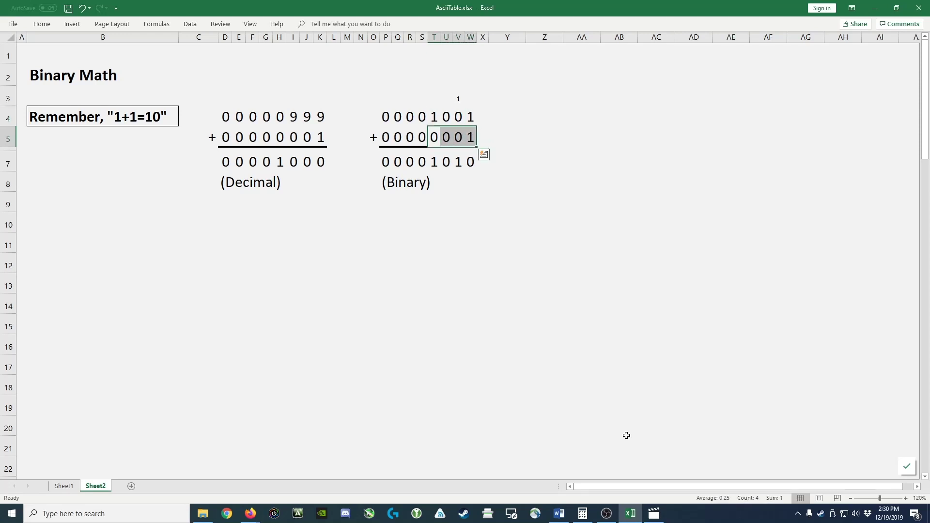
key("Down")
key("shift+Right")
key("shift+Right")
key("shift+Right")
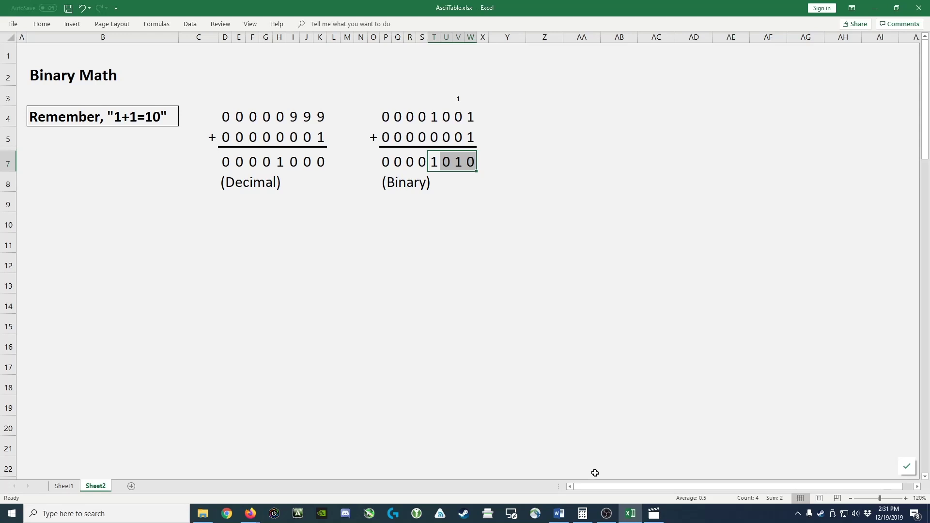
- Launch Calculator in Programmer mode beside the sheet with BIN input selected
left_click(582, 514)
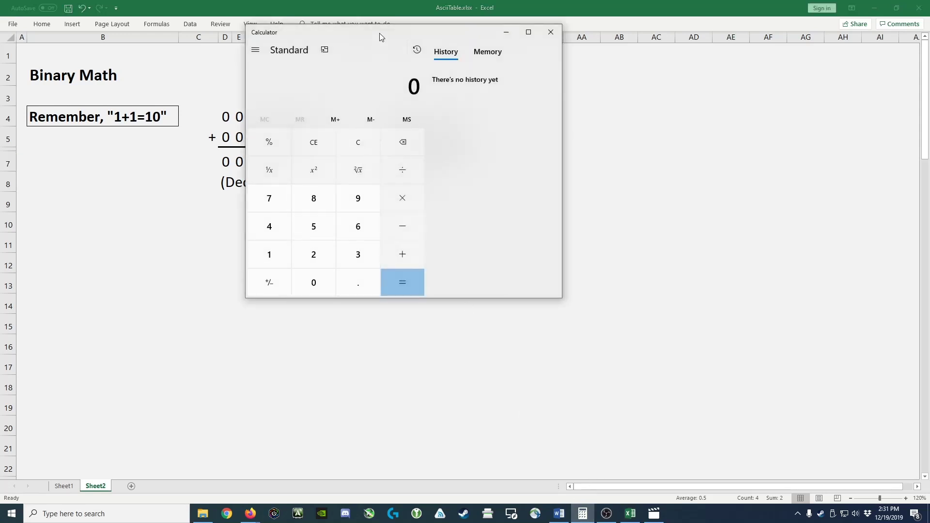
left_click(262, 48)
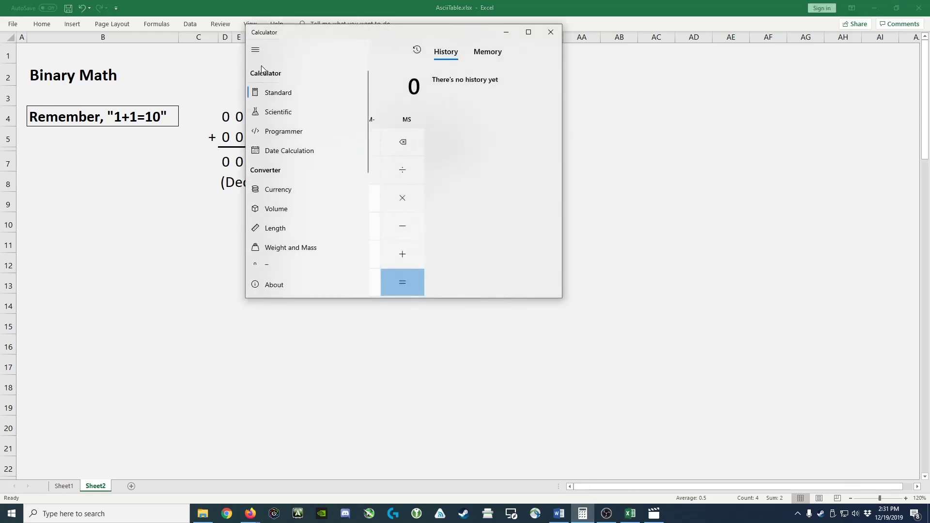
left_click(283, 131)
left_click_drag(357, 31, 625, 78)
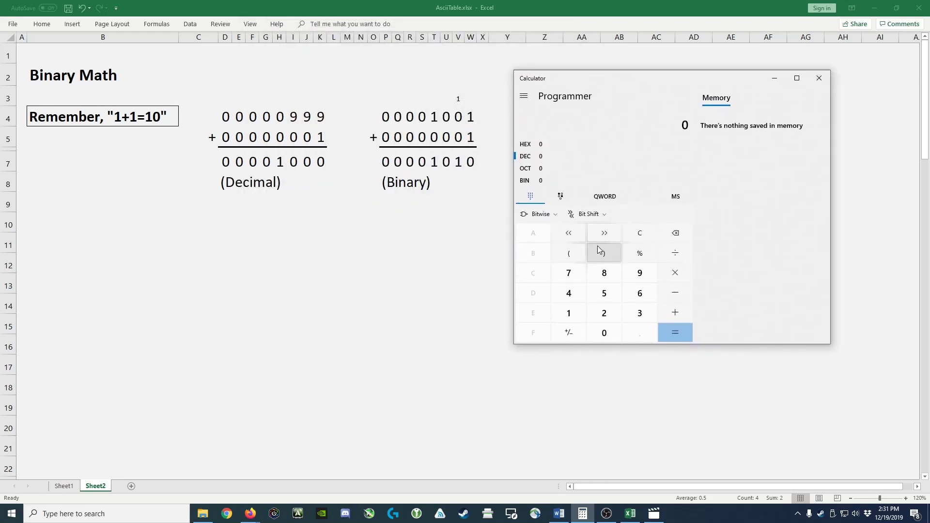
left_click(528, 183)
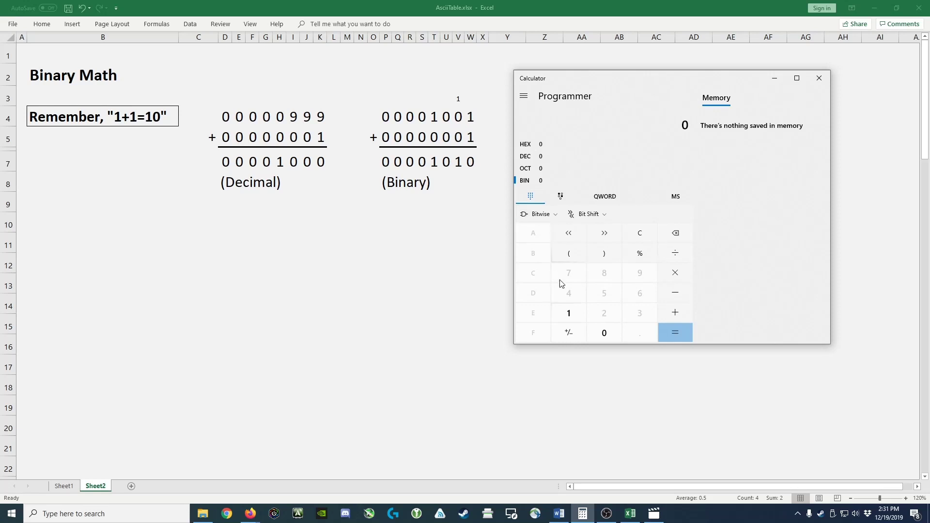
- Calculate 1001 + 1 in binary, getting 1010
left_click(572, 313)
left_click(601, 328)
left_click(601, 328)
left_click(566, 313)
left_click(673, 315)
left_click(571, 311)
left_click(667, 332)
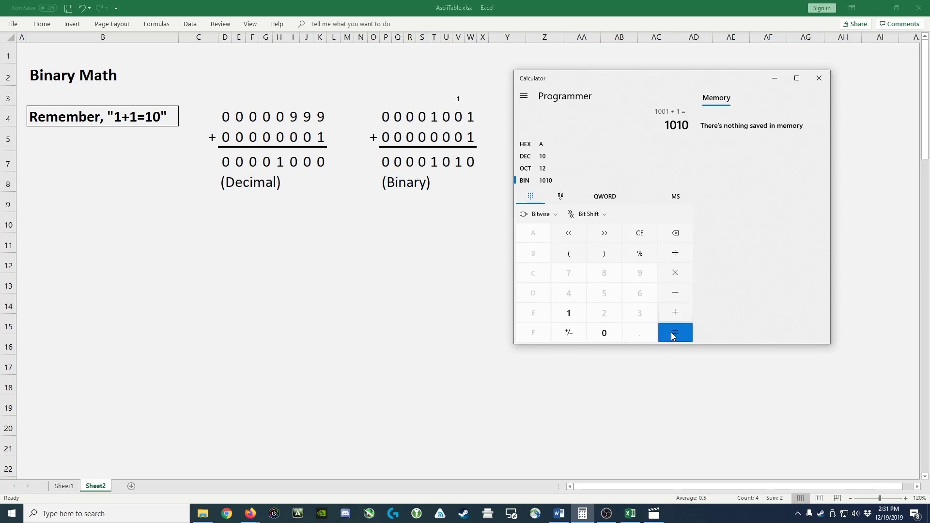
- Repeat the +1 four times through 1011, 1100, 1101 to reach 1110 (decimal 14)
left_click(672, 334)
left_click(672, 334)
left_click(672, 334)
left_click(673, 335)
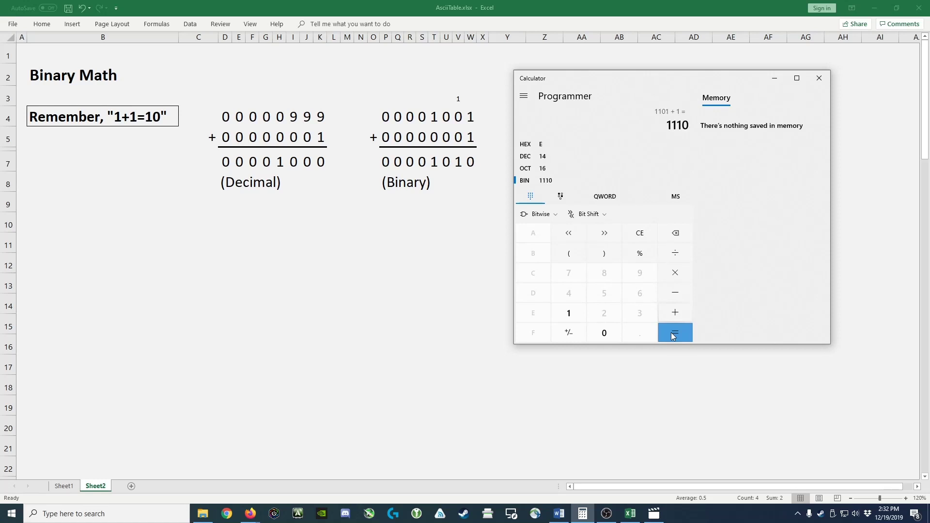